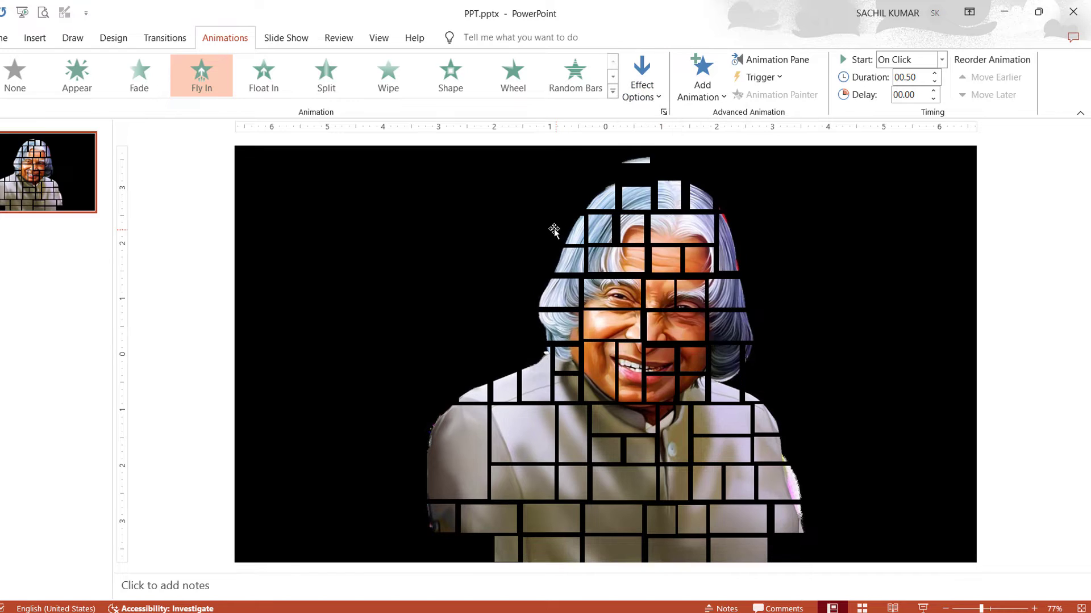
Step: With the Animation Pane shown, give the small top tile a Fly In entrance From Top
click(794, 57)
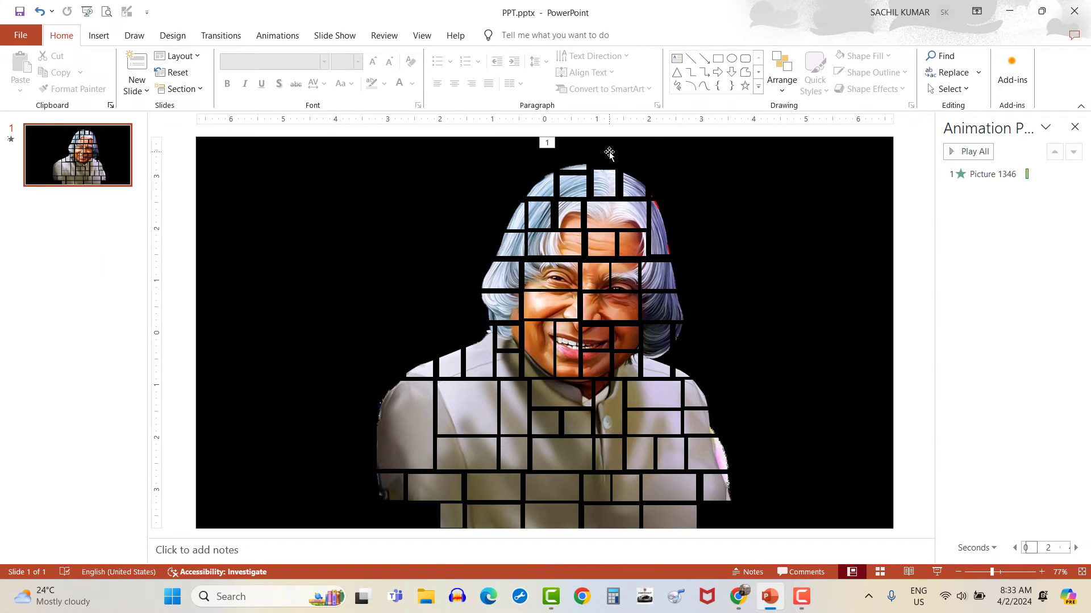
click(609, 153)
click(284, 37)
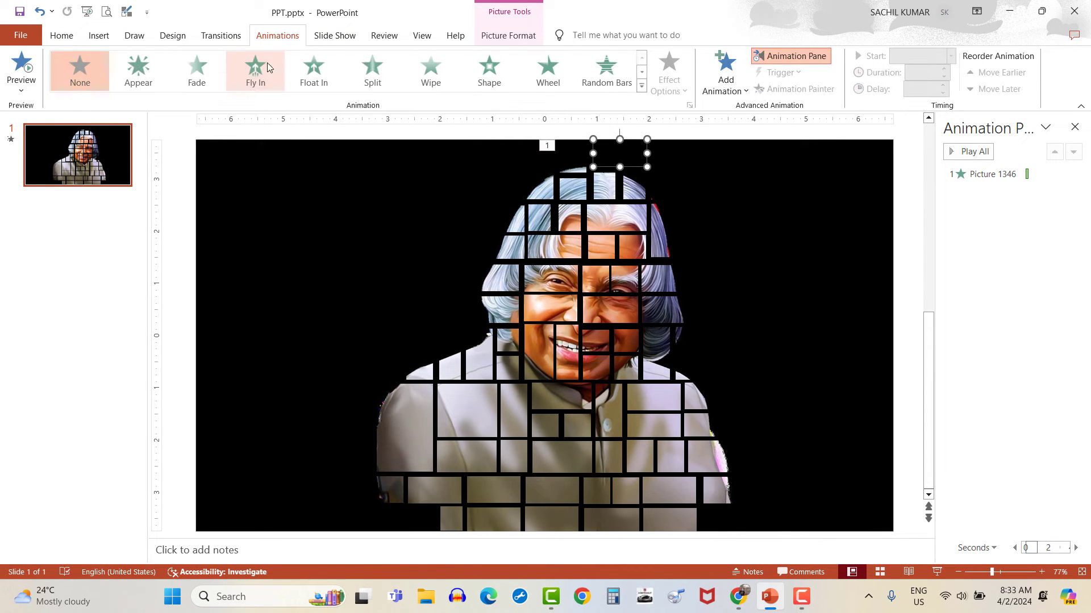
click(260, 70)
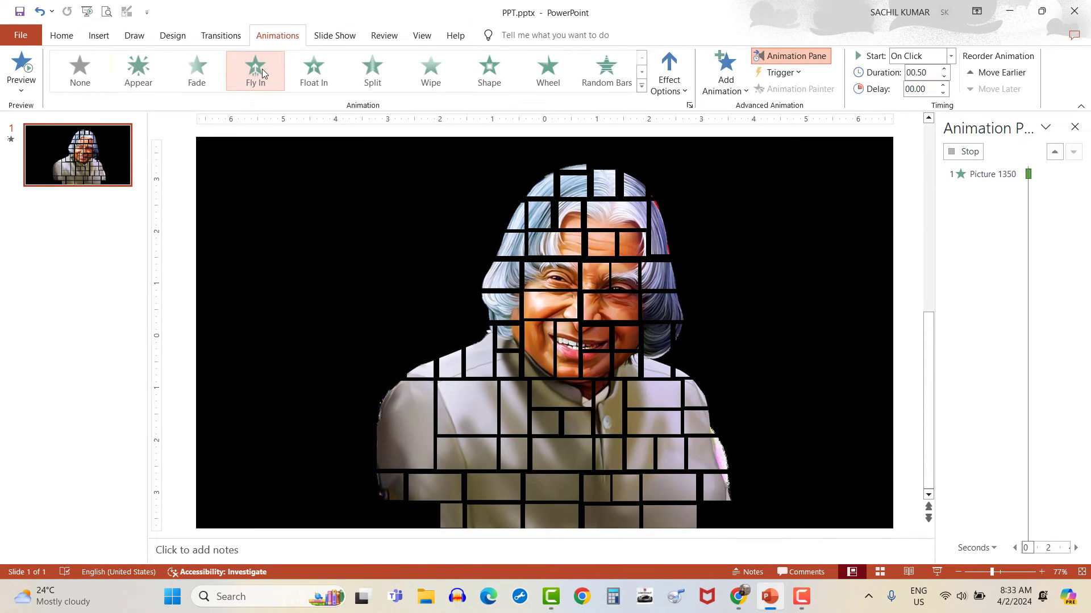
click(681, 85)
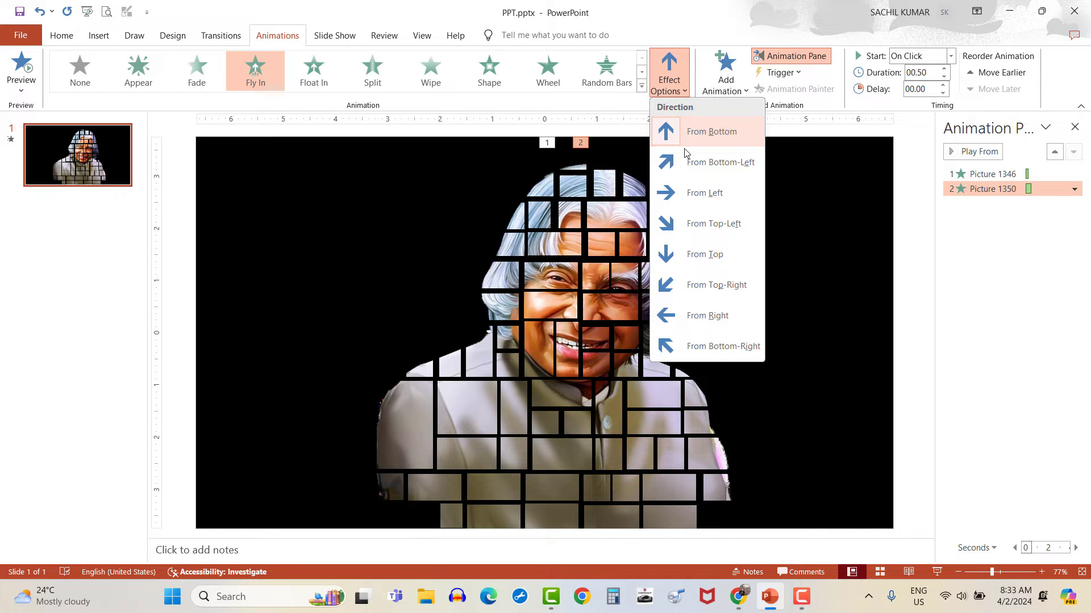
click(710, 255)
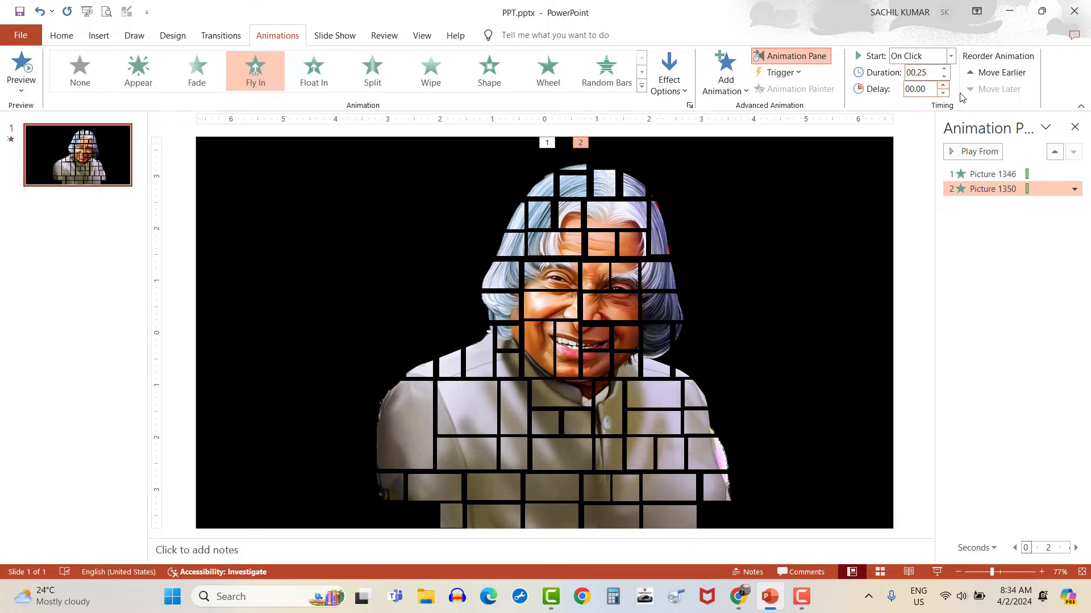
Step: Set the Picture 1350 animation to start After Previous
click(1074, 189)
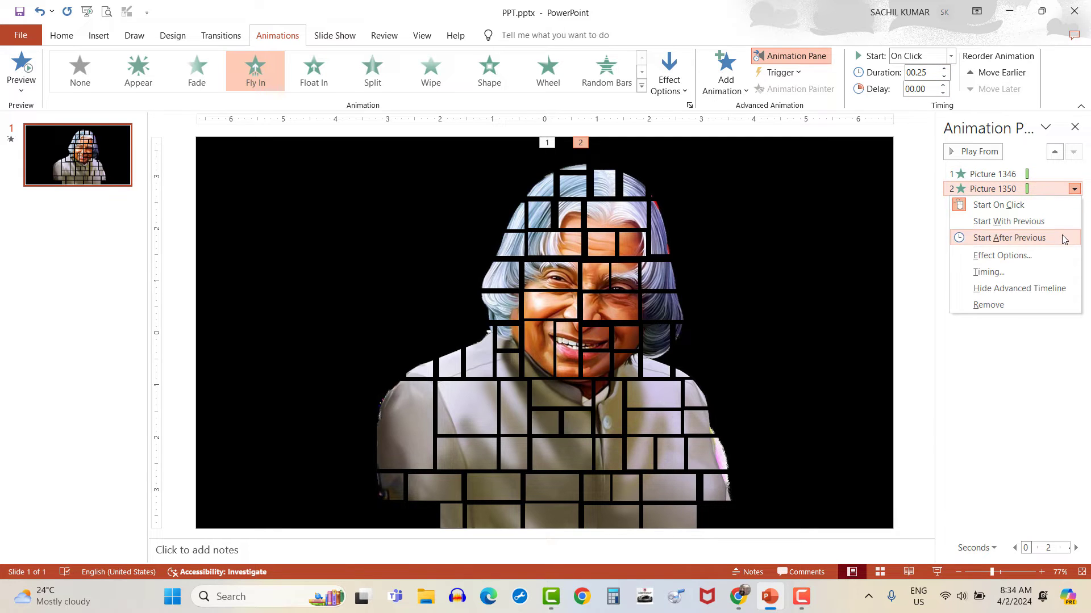
click(1064, 239)
click(1064, 242)
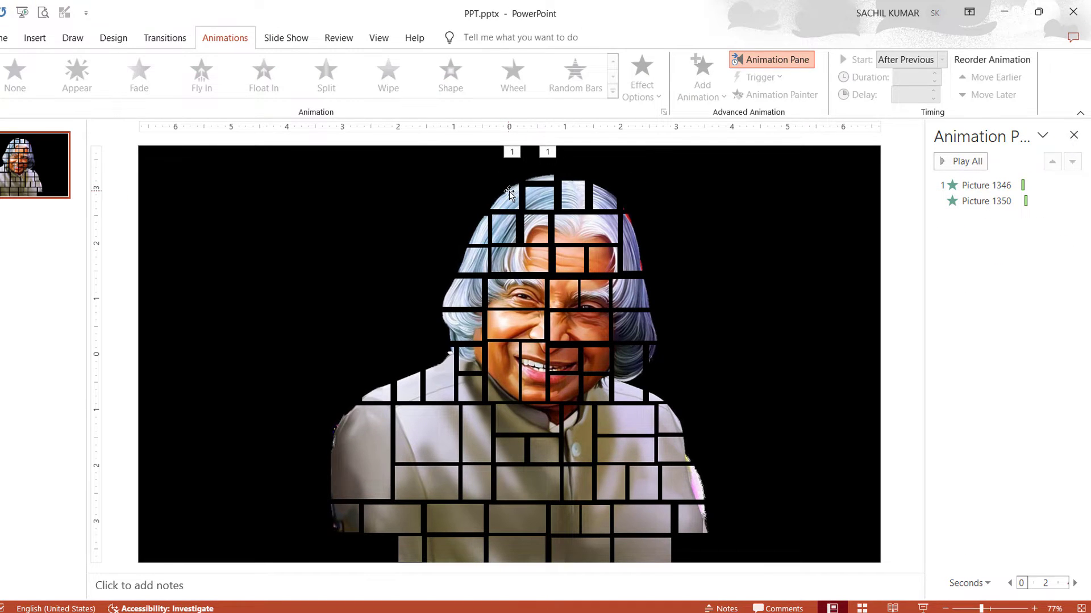
Step: Give Pictures 1345 and 1340 at the top of the hair Fly In entrances From Top
click(510, 193)
click(202, 74)
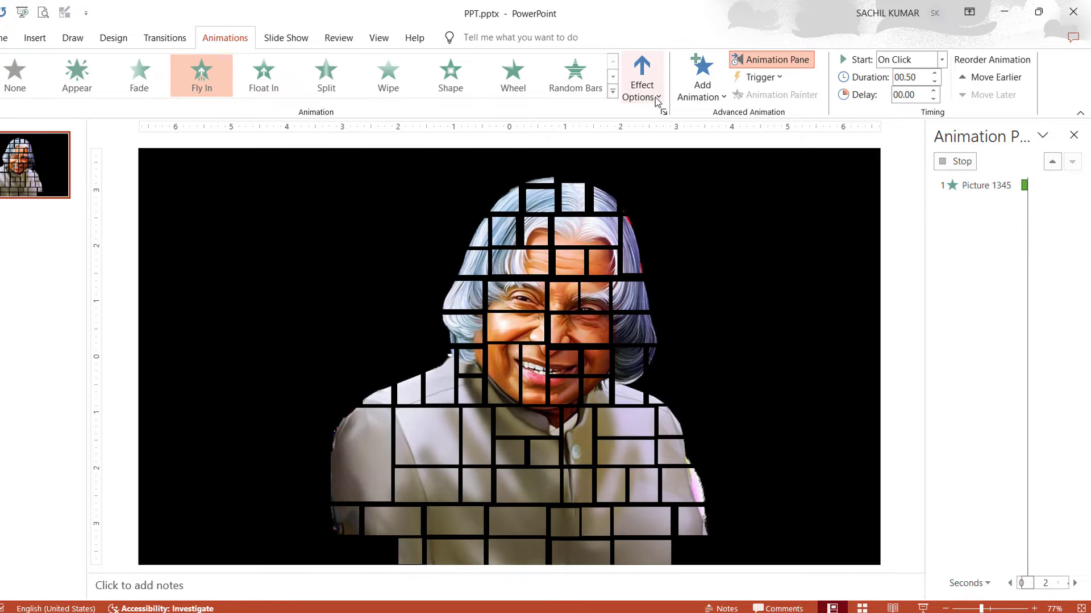
click(656, 97)
click(701, 270)
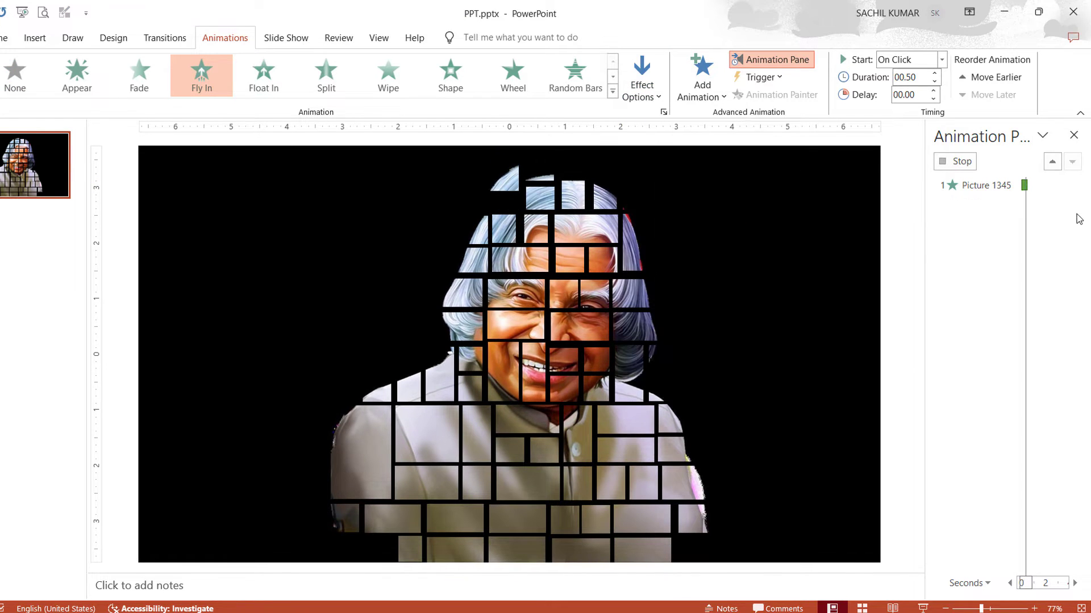
click(949, 201)
click(568, 189)
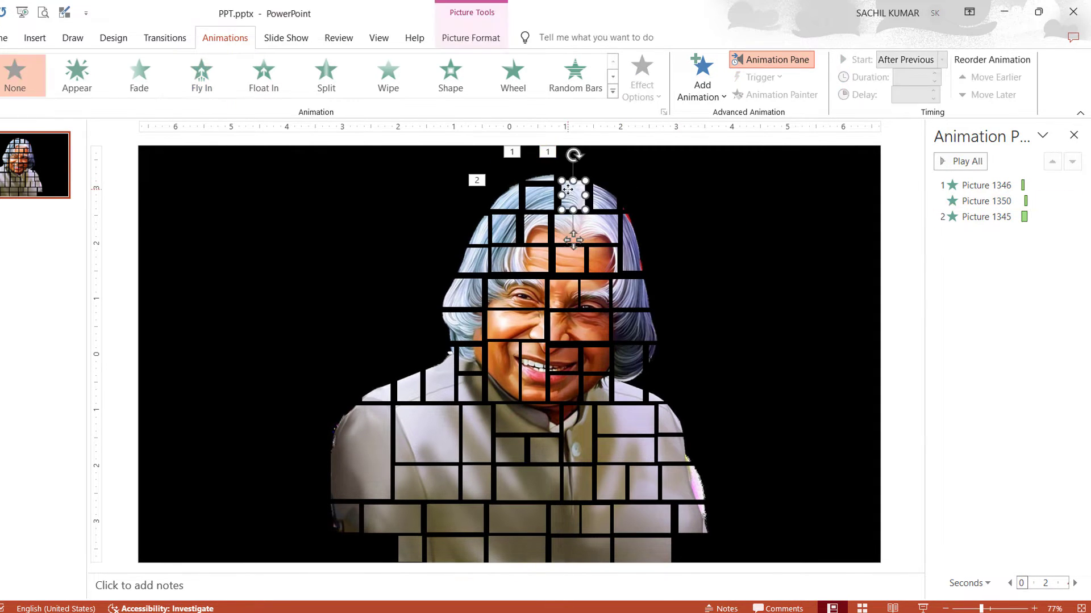
click(202, 83)
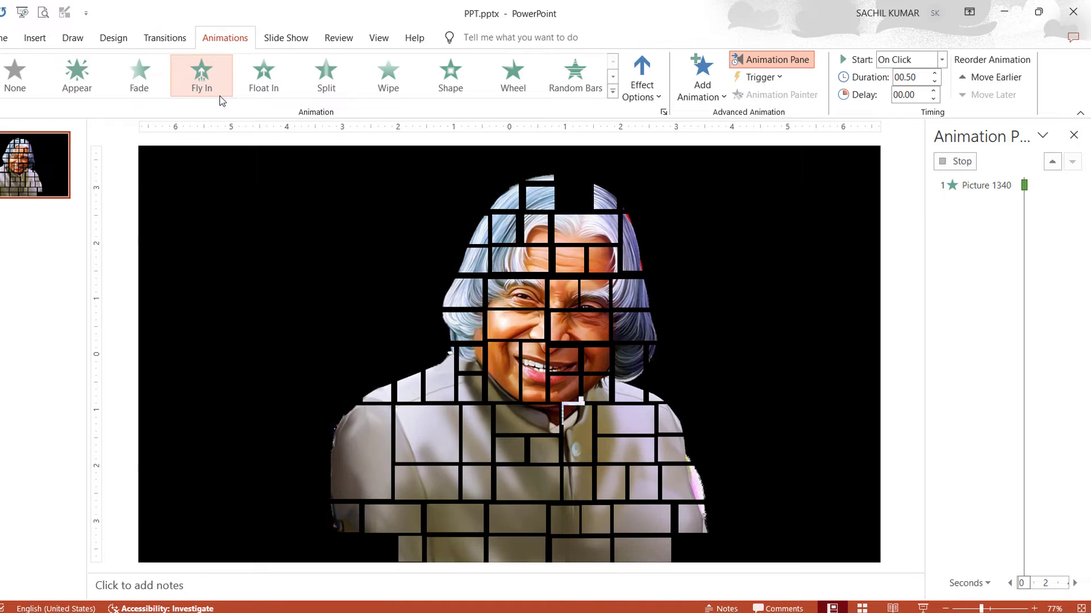
click(646, 91)
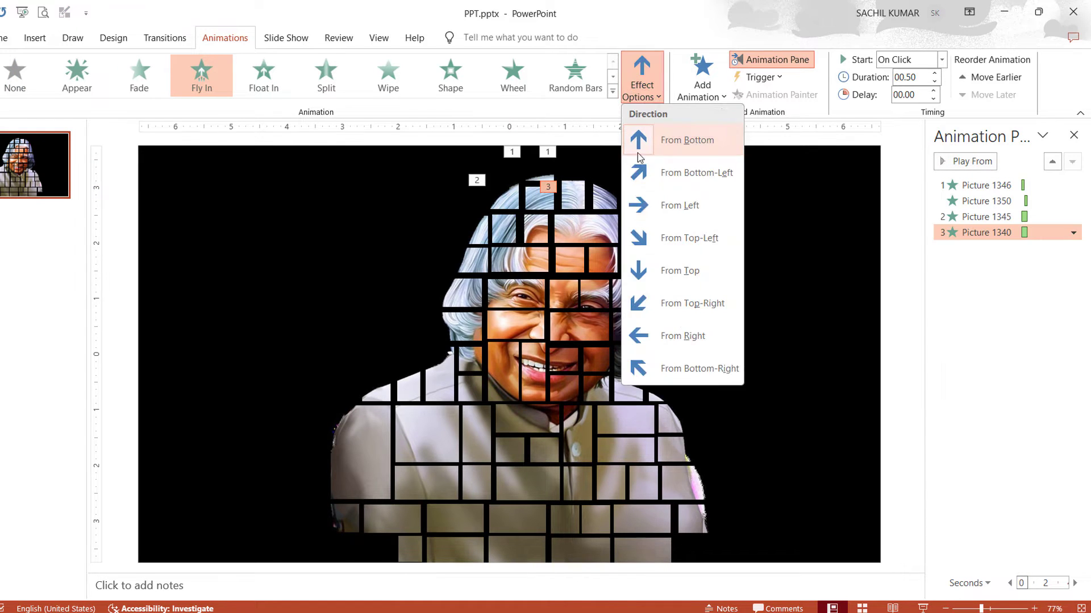
click(679, 268)
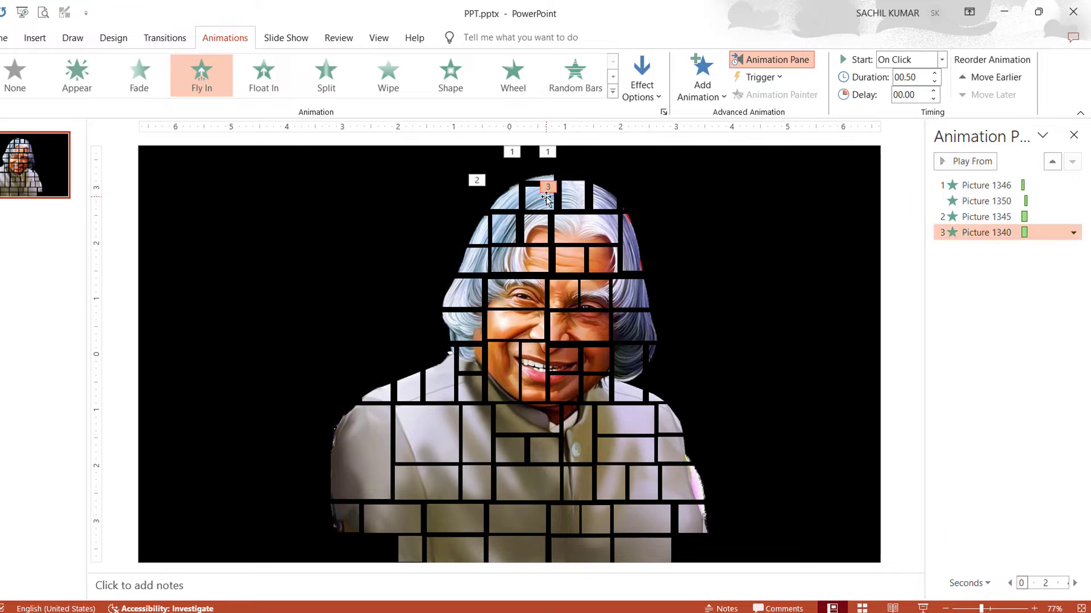
Step: Give Picture 1339 and top-right Picture 1343 Fly In entrances From Top
click(206, 83)
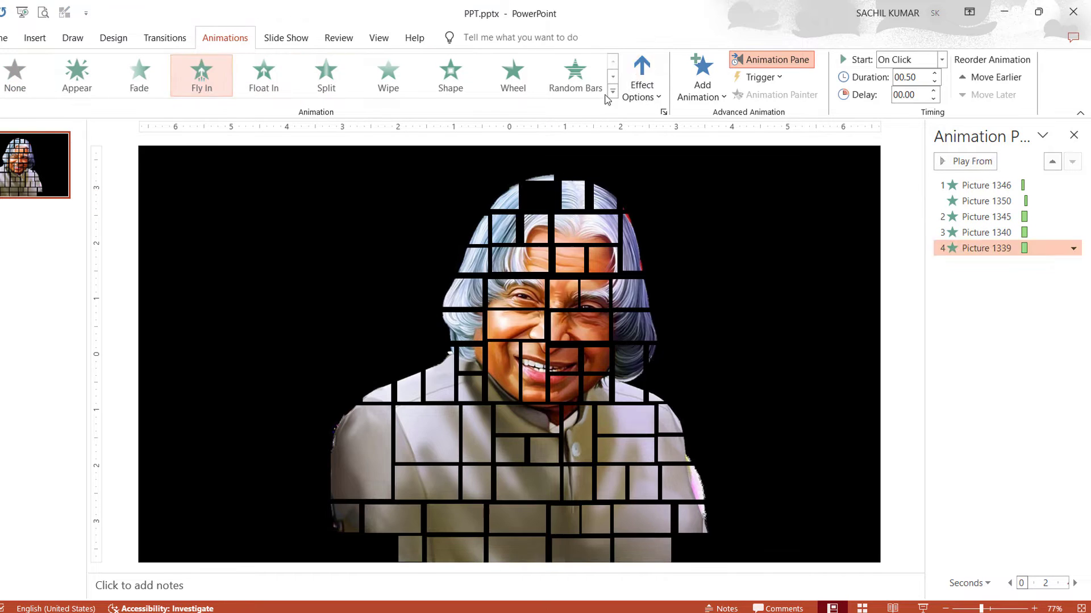
click(642, 85)
click(683, 270)
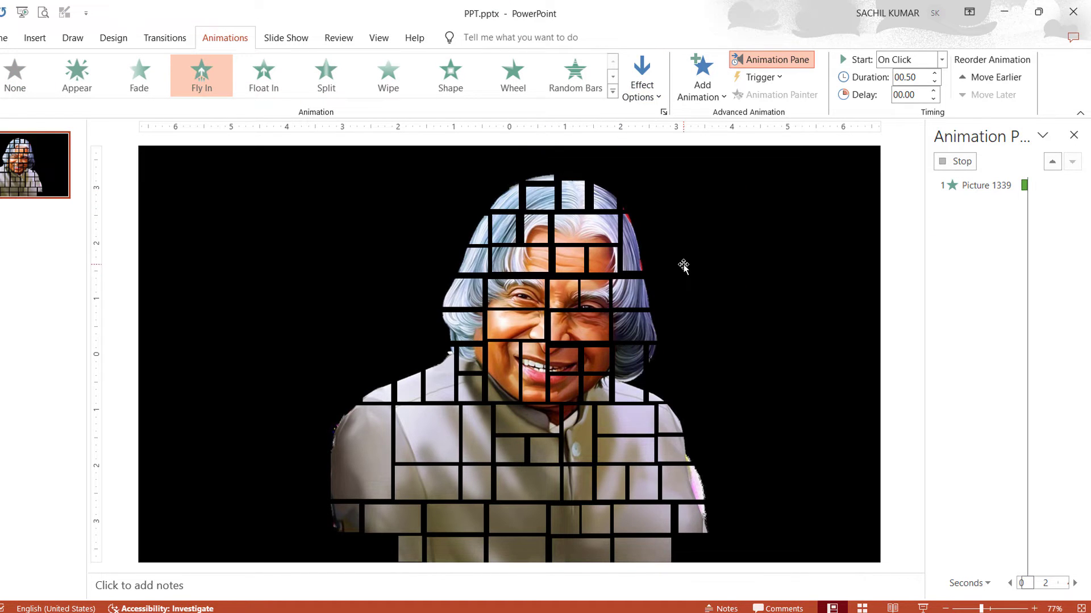
click(612, 200)
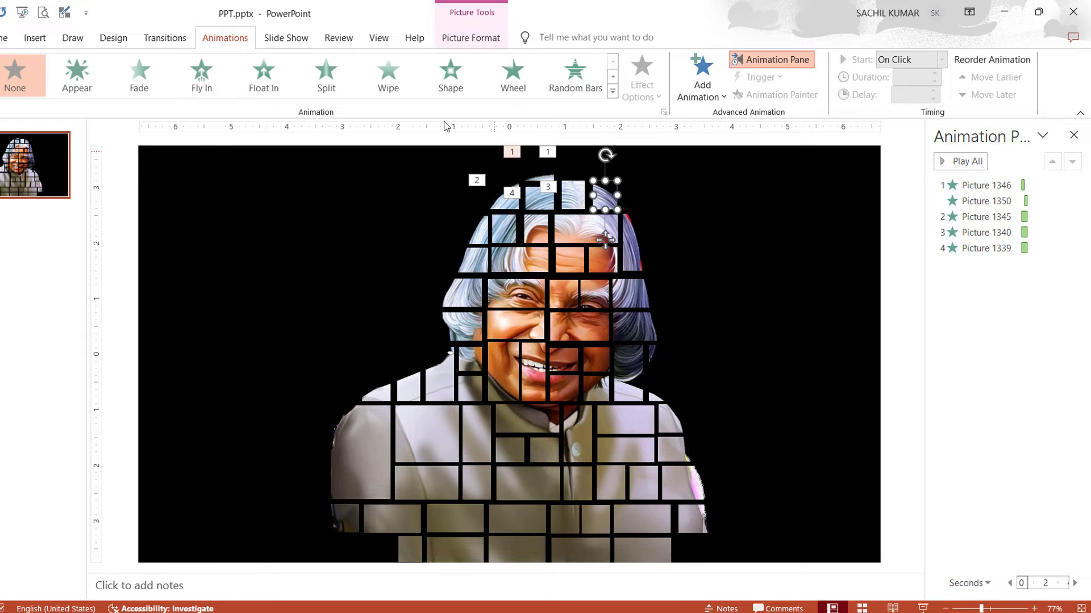
click(201, 74)
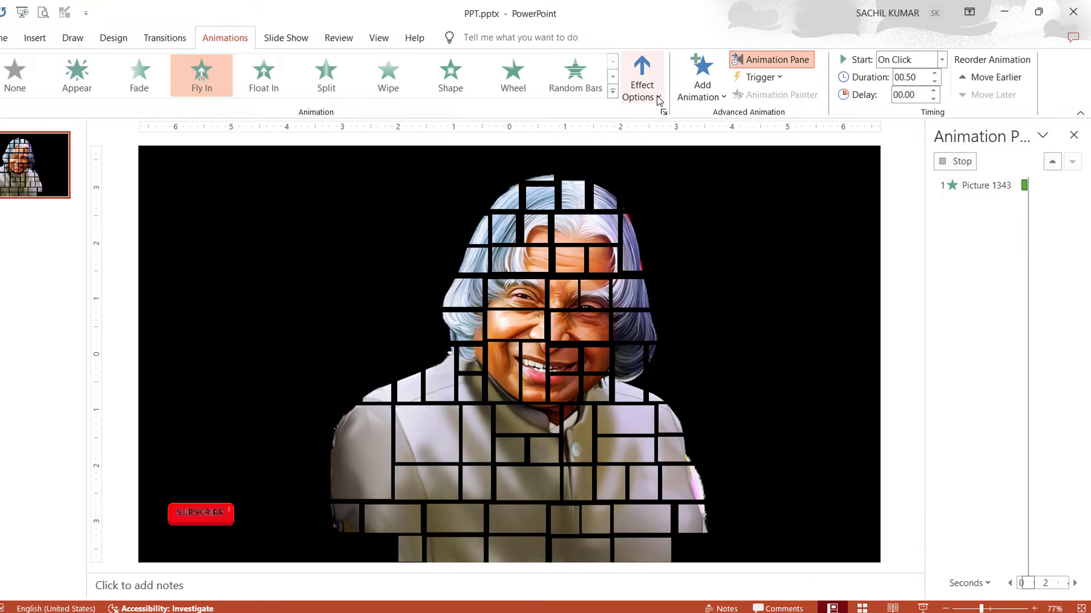
click(659, 100)
click(673, 270)
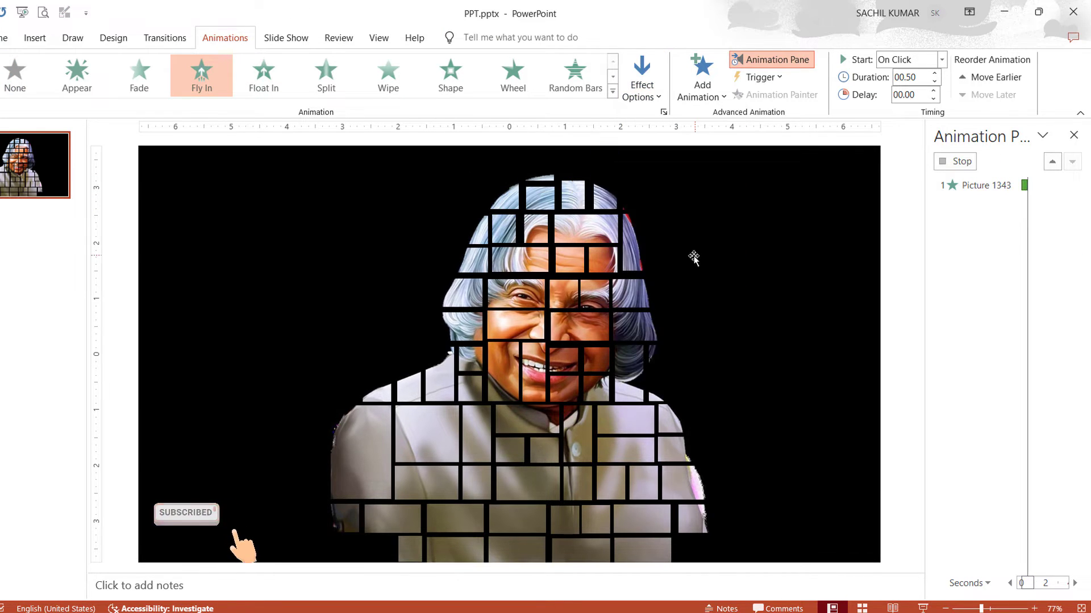
Step: Give Picture 1333 on the hair's left a Fly In From Left, then select the Picture 1345 animation
click(384, 165)
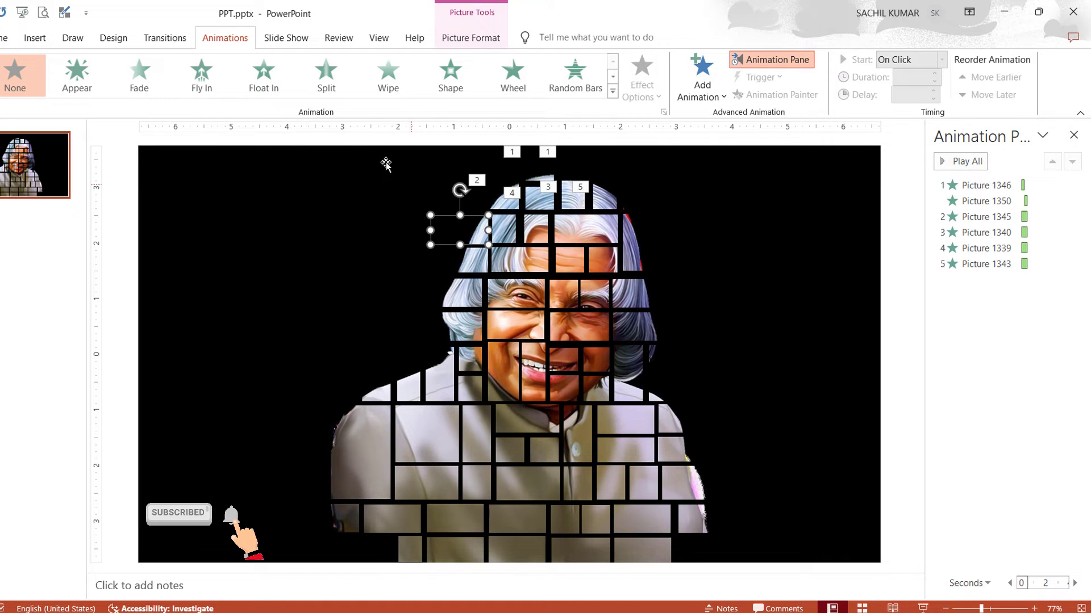
click(202, 74)
click(657, 99)
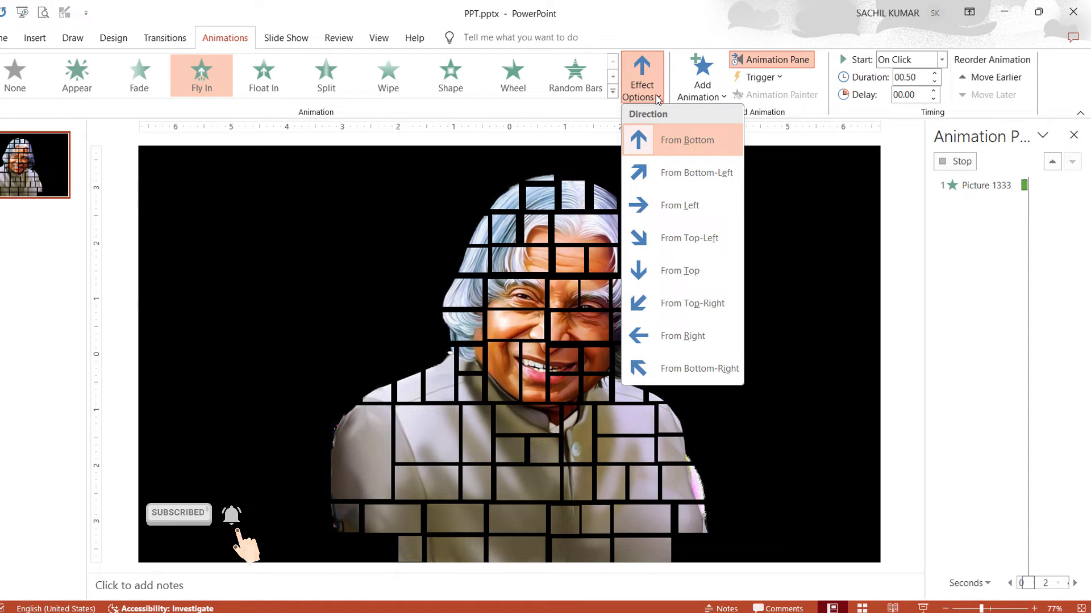
click(704, 205)
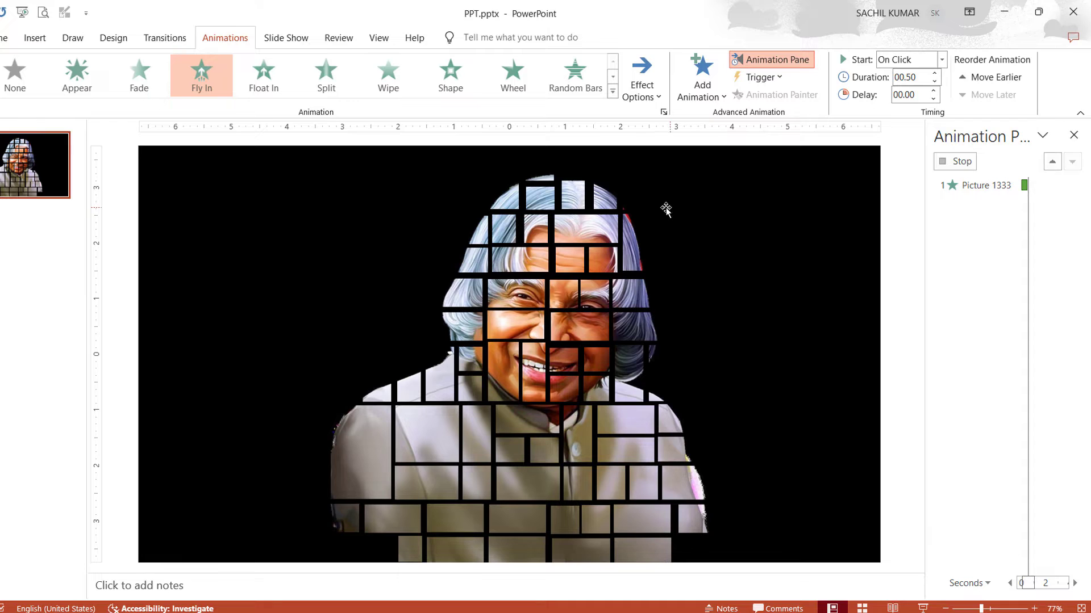
click(1000, 218)
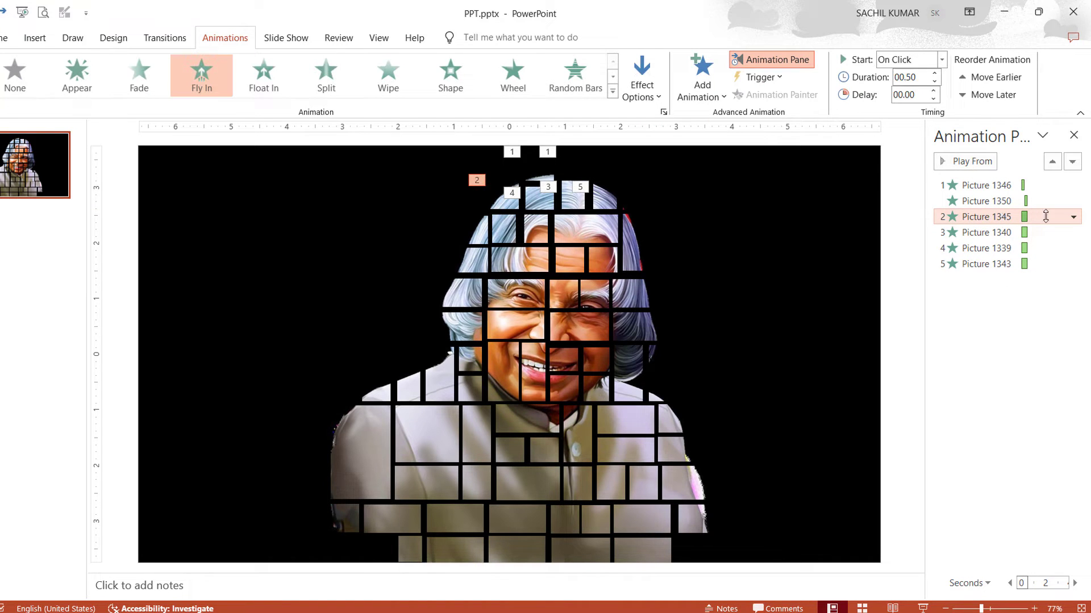
Step: Start the Picture 1345, 1340, 1339 and 1343 animations After Previous, then preview the slide
ctrl+click(1056, 233)
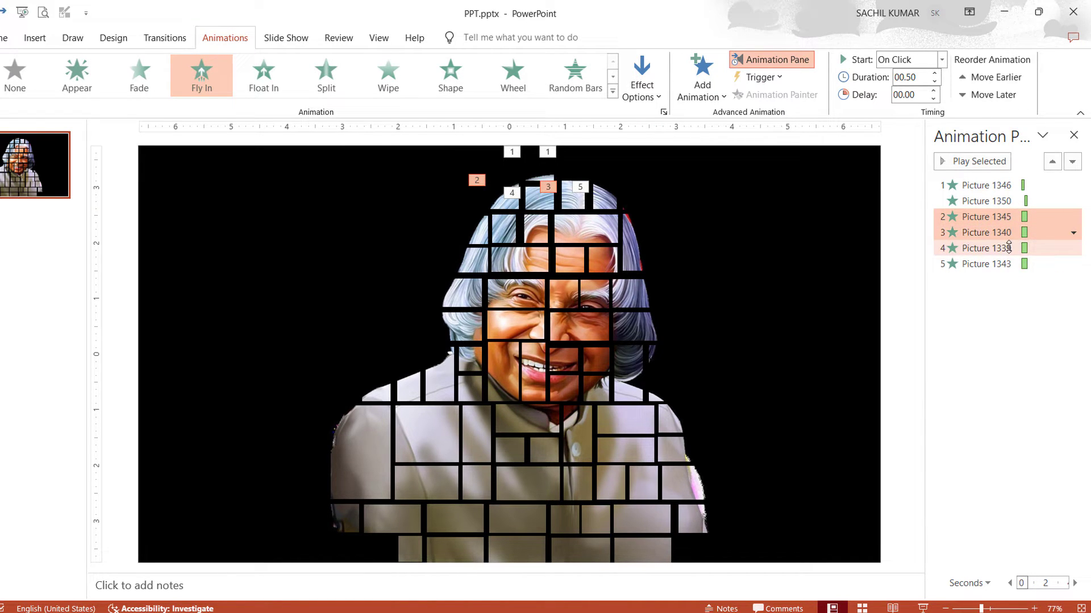
ctrl+click(1008, 248)
ctrl+click(1019, 264)
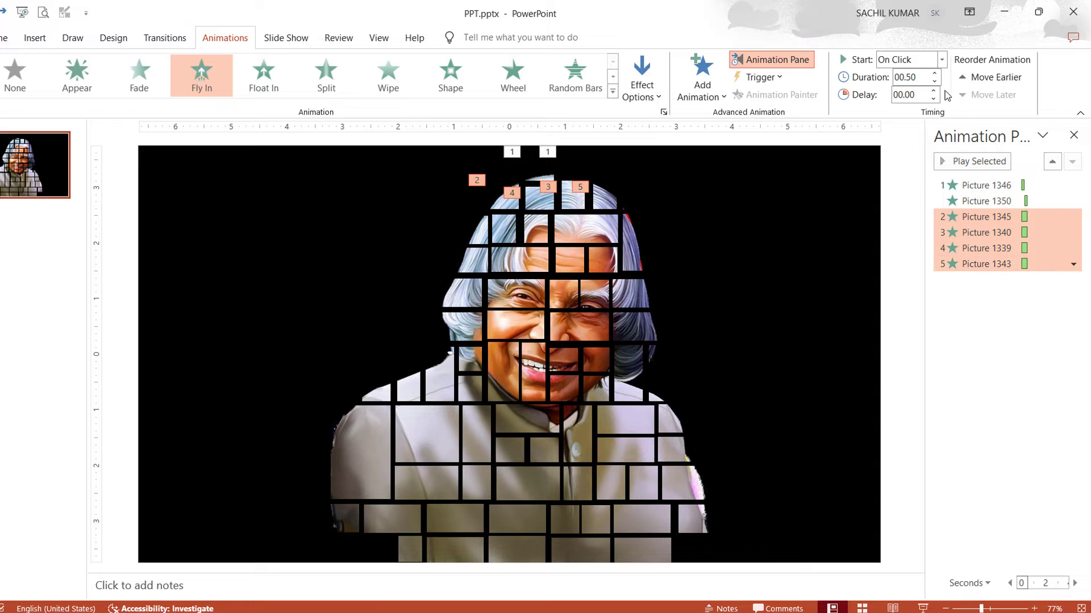
click(1073, 265)
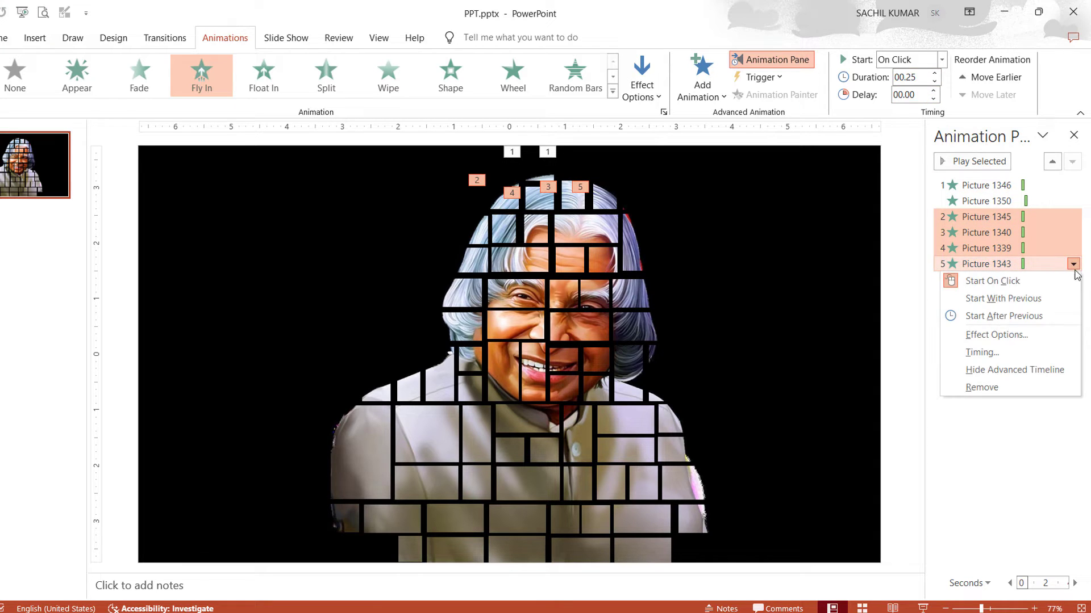
click(1048, 316)
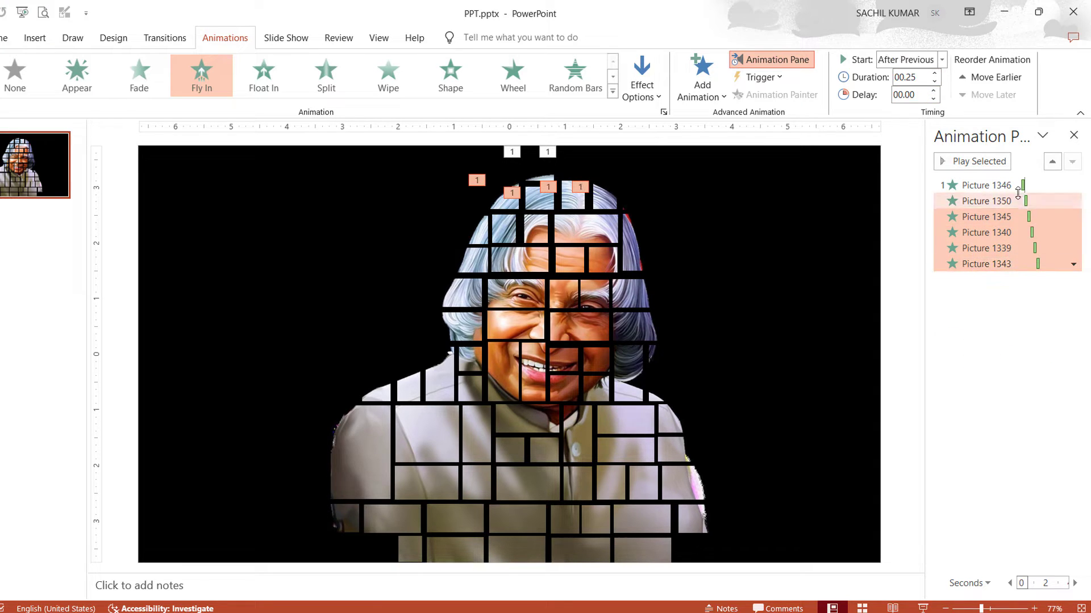
click(1040, 330)
click(966, 165)
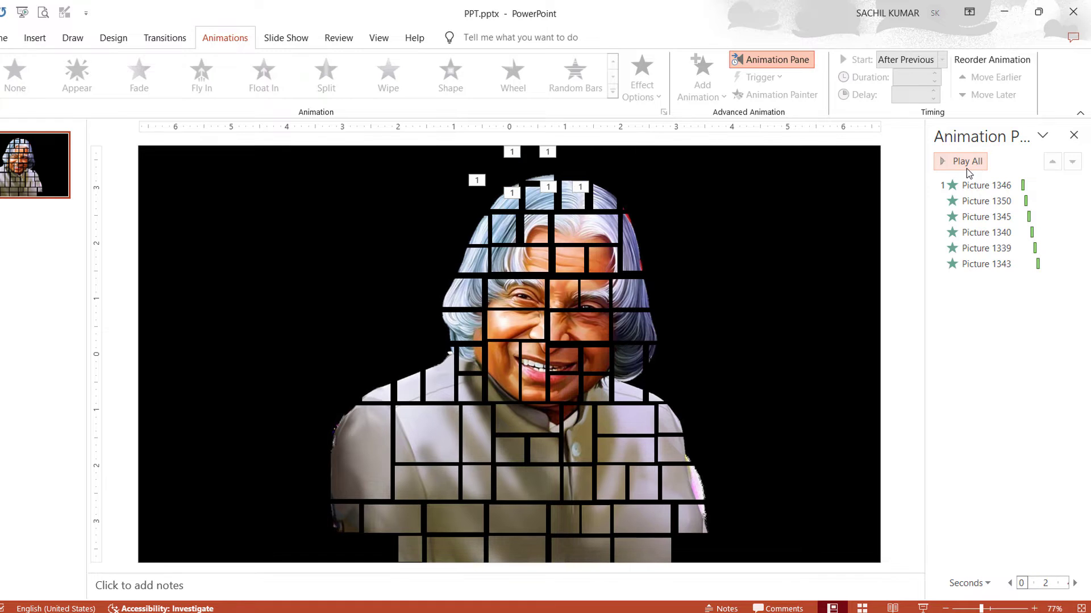
Step: Give Picture 1335 a Fly In From Left and the next hair tile a Fly In From Right
click(540, 235)
click(201, 77)
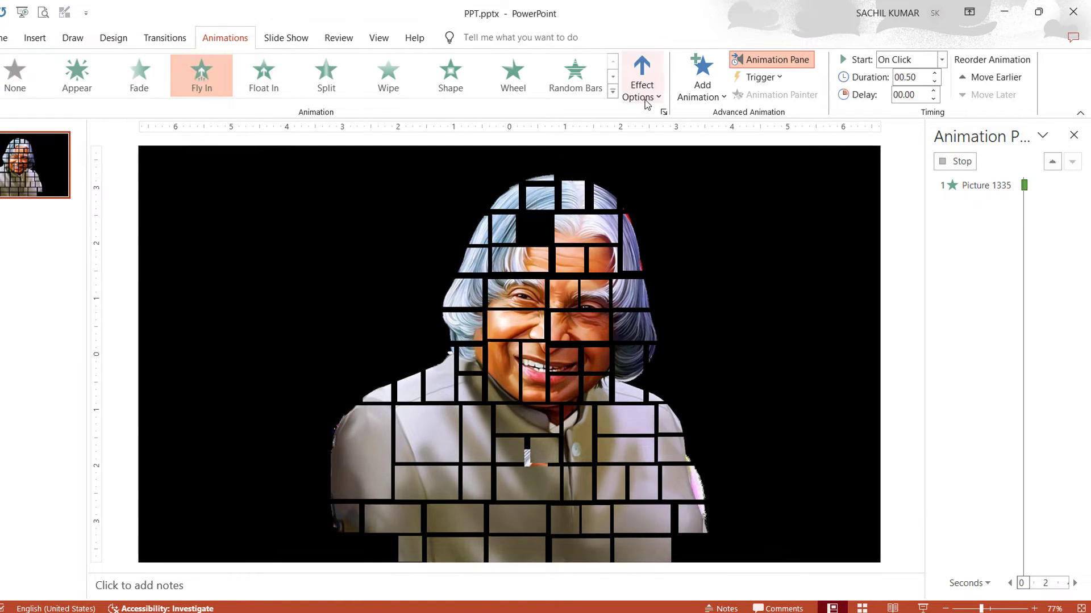
click(649, 96)
click(668, 207)
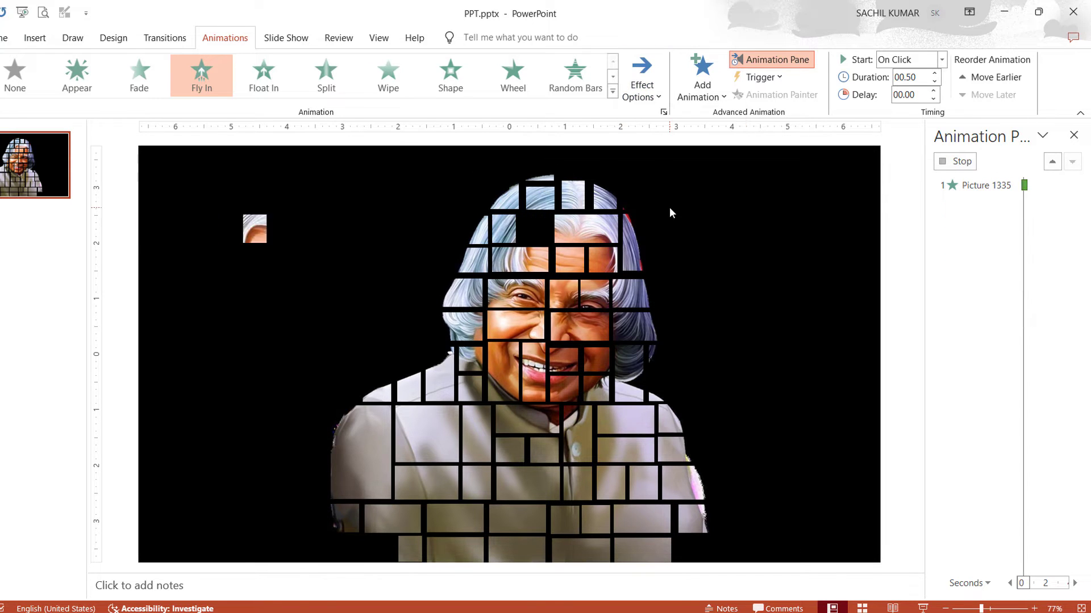
click(208, 82)
click(647, 94)
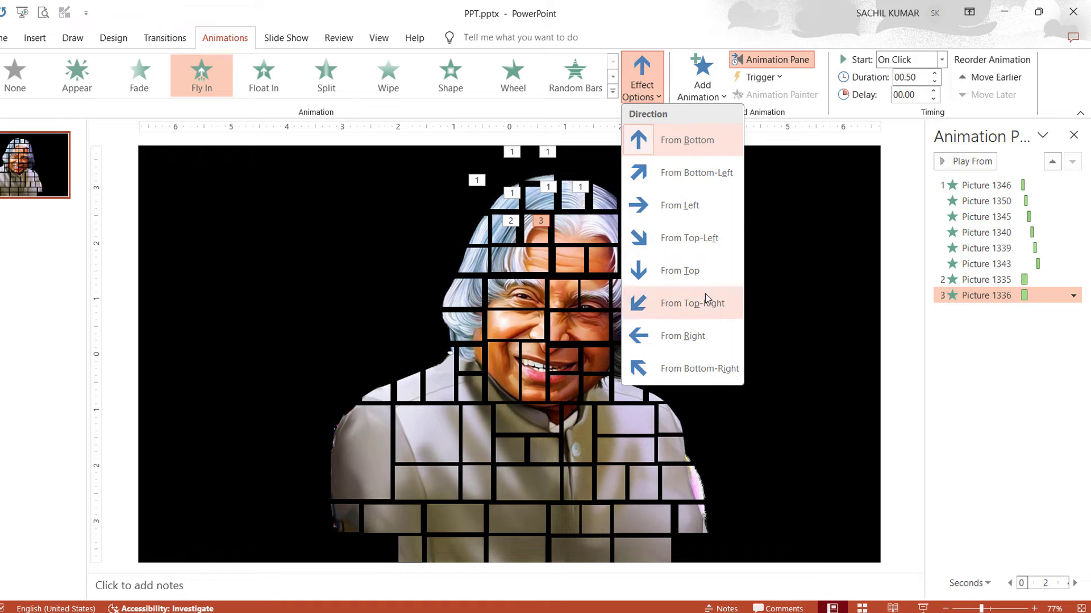
click(711, 335)
Step: Give the next left hair tile and the right-edge hair tile Fly In entrances From Right
click(479, 231)
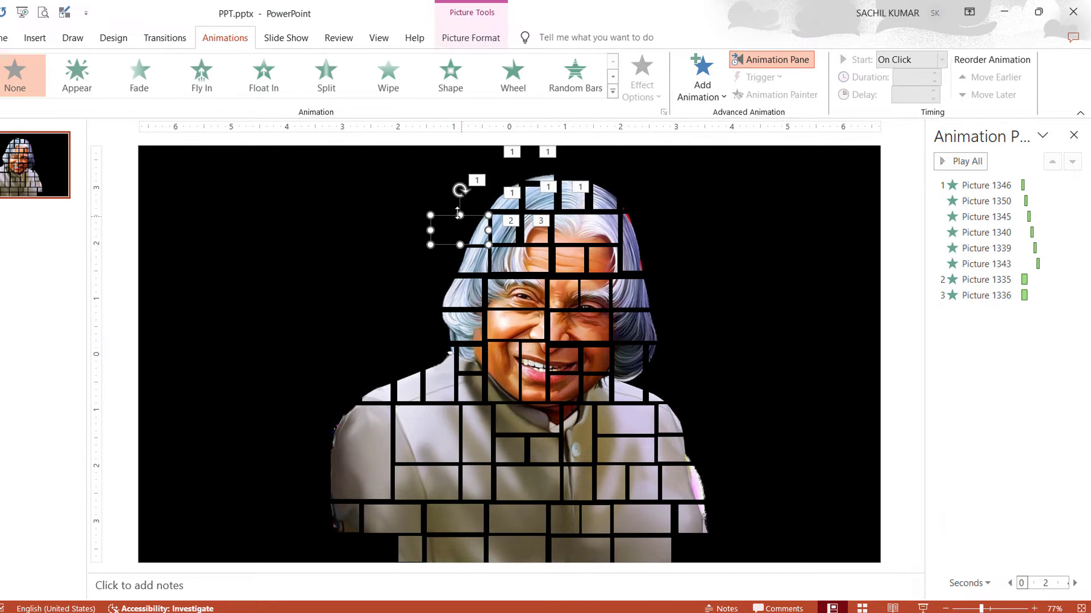
click(206, 87)
click(647, 94)
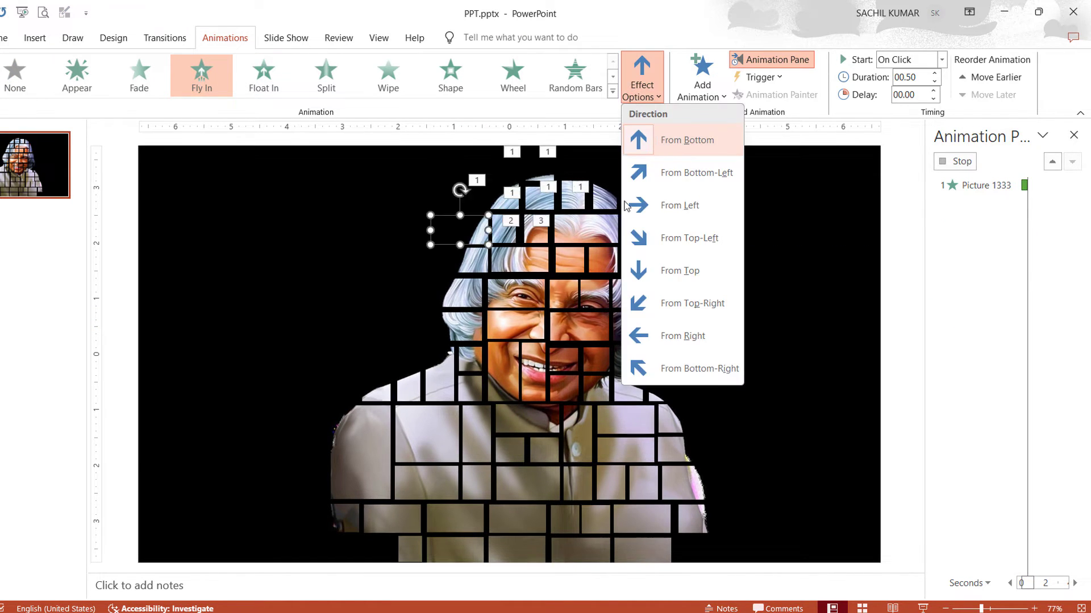
click(681, 334)
click(632, 237)
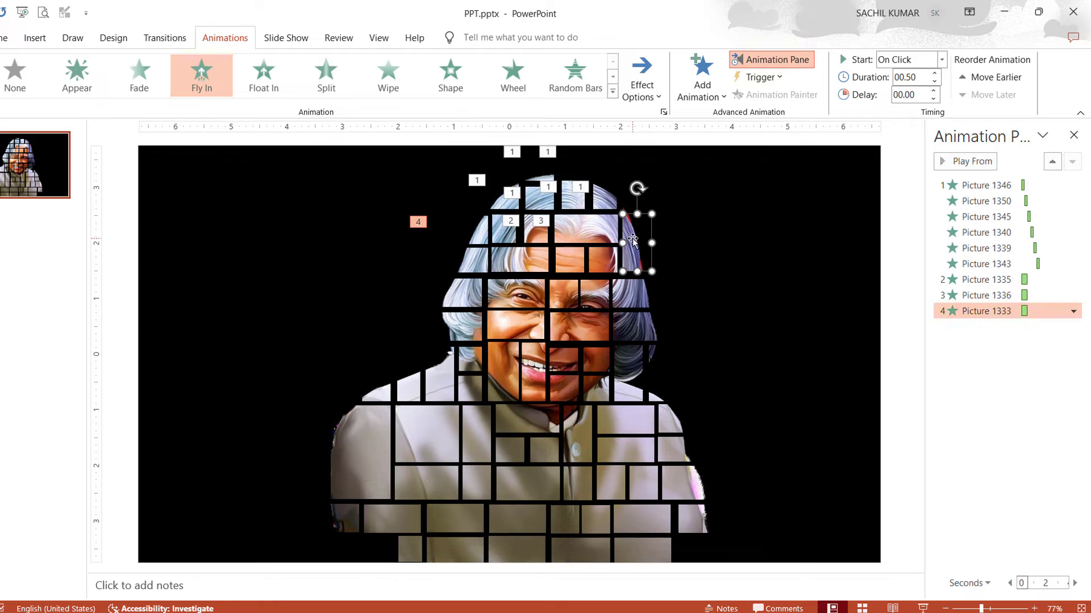
click(217, 82)
click(642, 85)
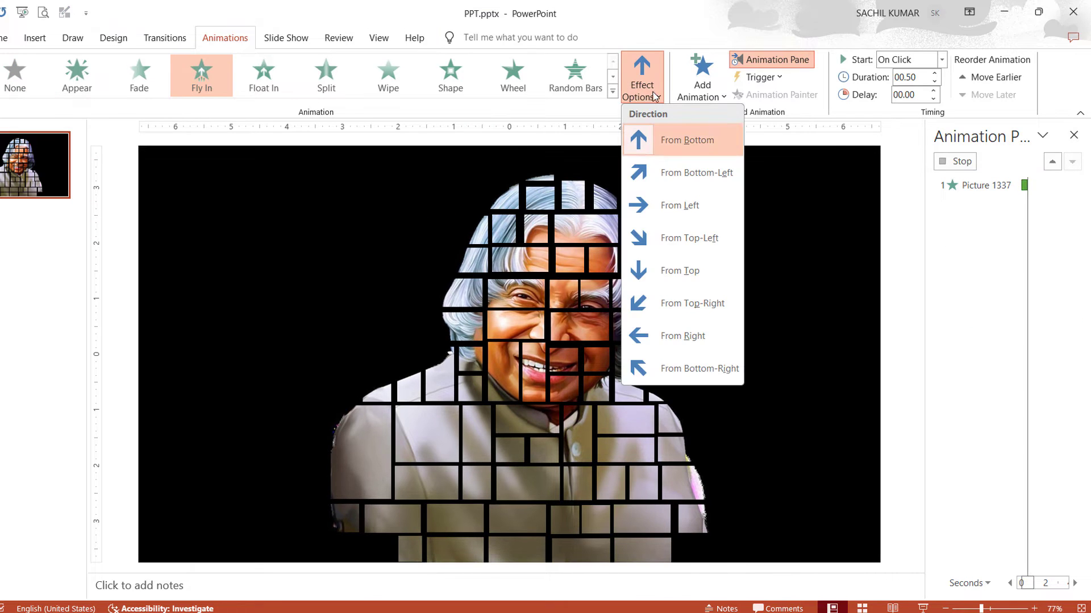
click(709, 336)
Step: Add Fly In to two hair tiles below the top row, one From Left, one From Right
click(529, 262)
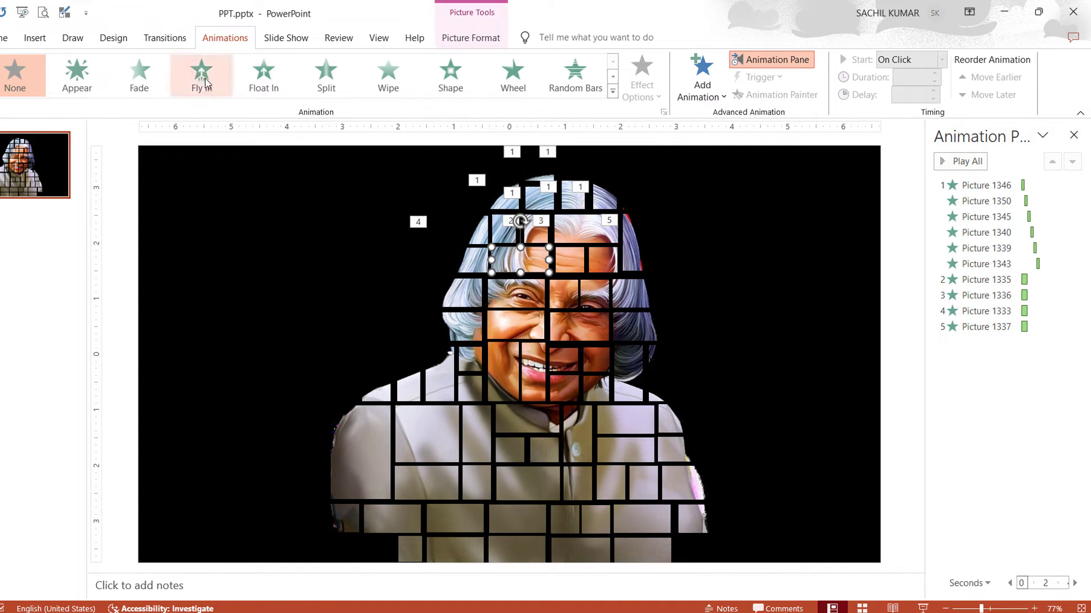
click(201, 74)
click(641, 85)
click(674, 210)
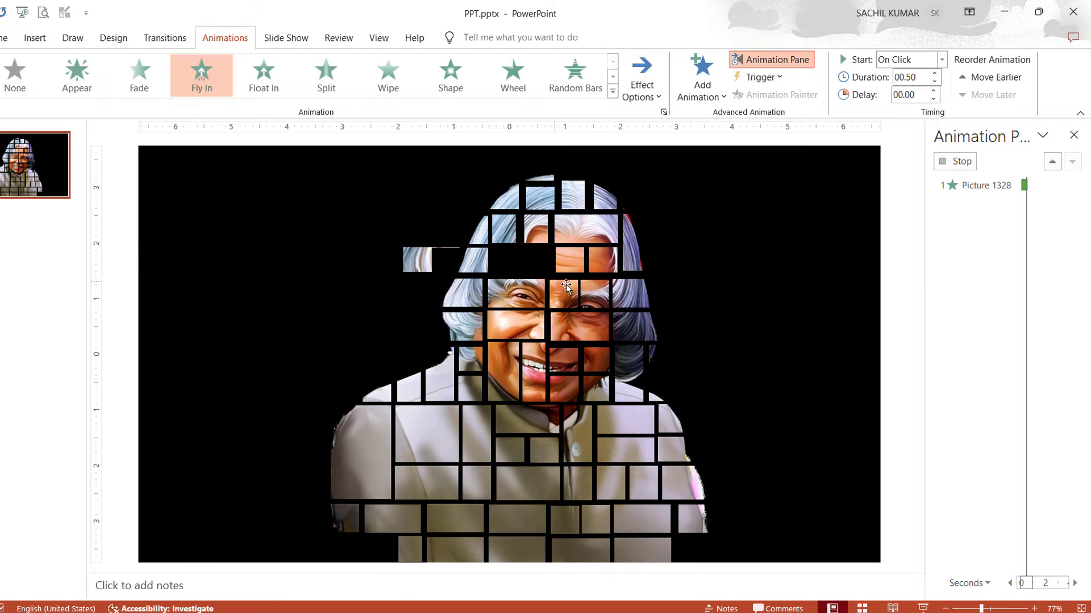
click(563, 281)
click(202, 74)
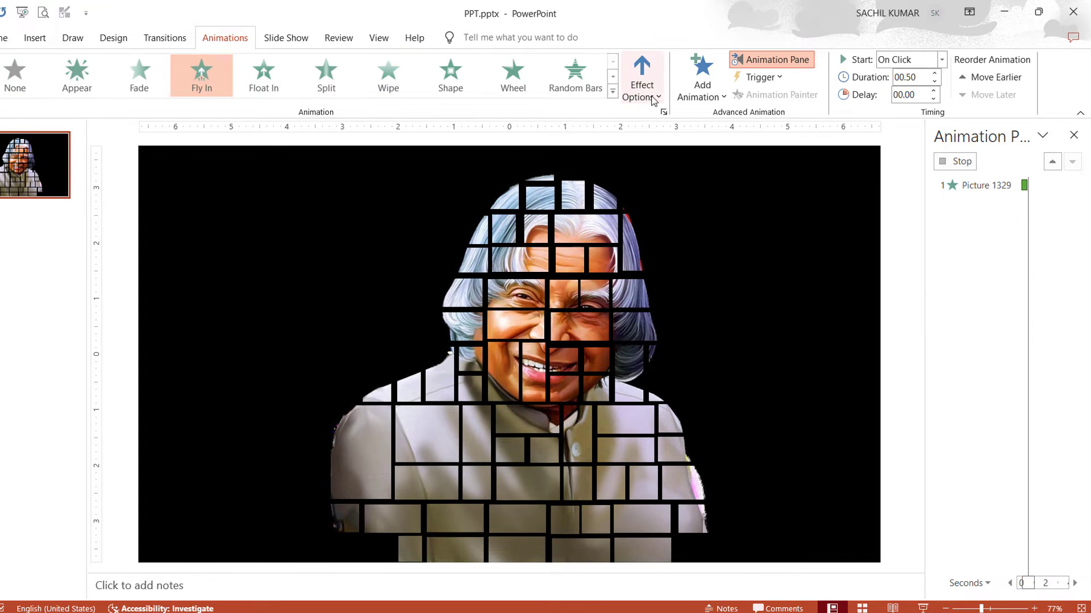
click(651, 101)
click(713, 330)
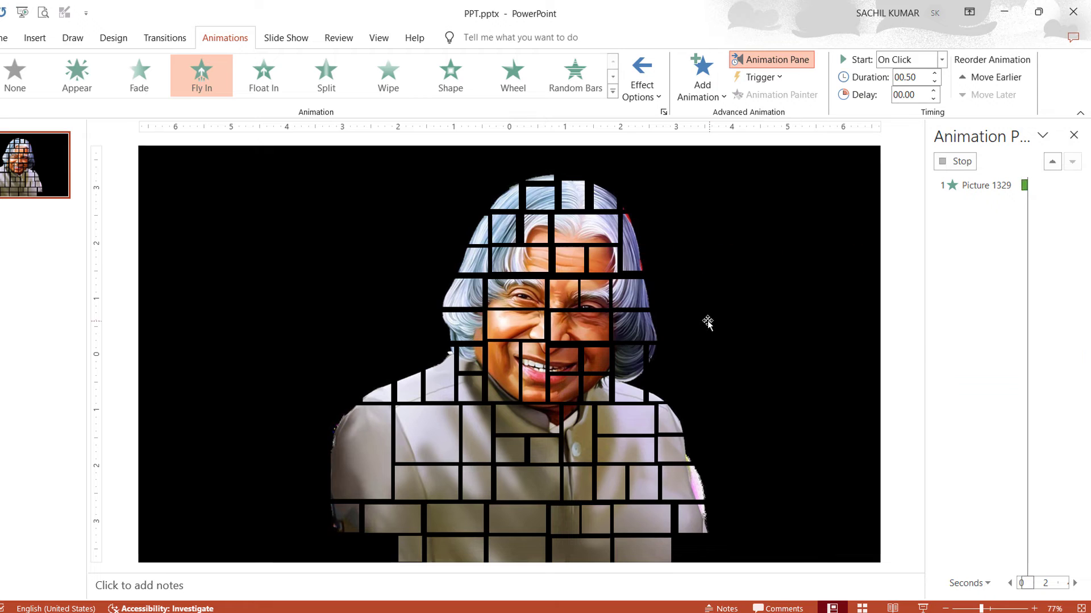
Step: Add Fly In From Right to the next hair tile and From Left to the left-edge tile
click(603, 259)
click(202, 77)
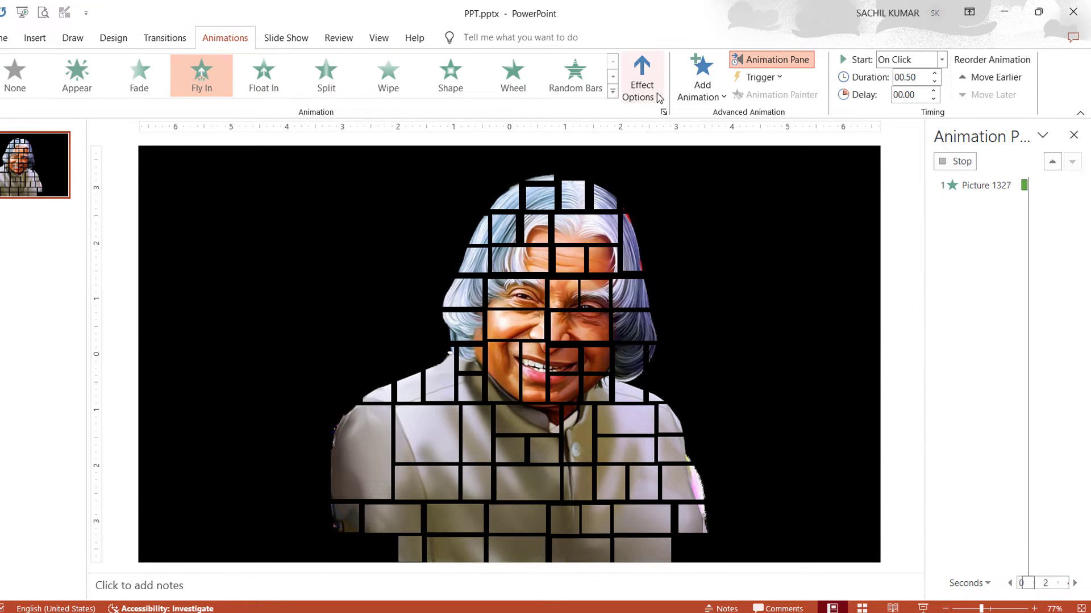
click(642, 80)
click(682, 334)
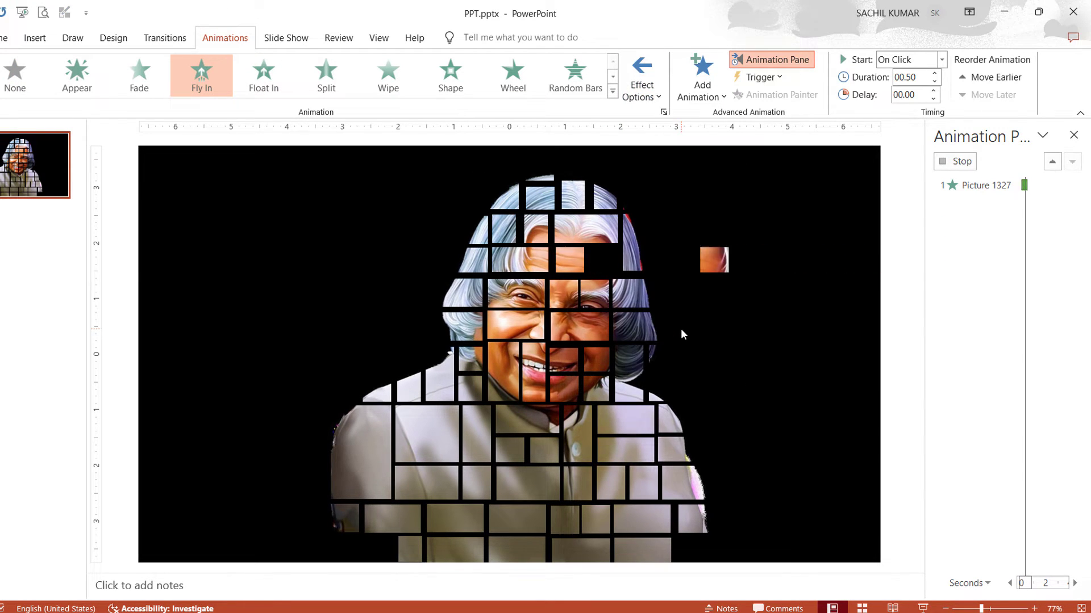
click(466, 263)
click(203, 80)
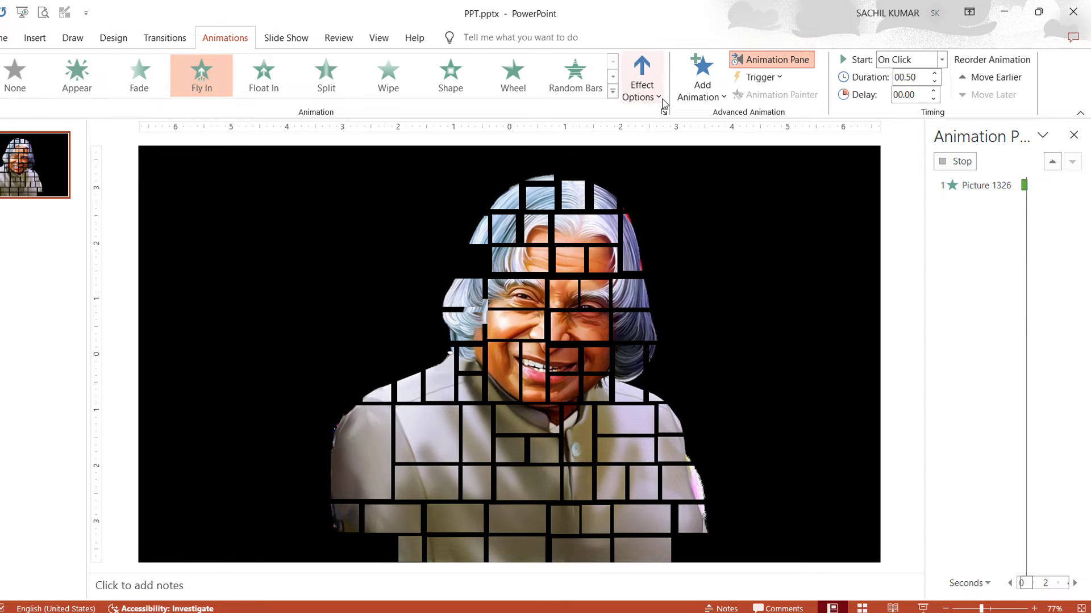
click(641, 85)
click(678, 204)
Step: Select animations 2 through 9 and set them to start After Previous
click(977, 390)
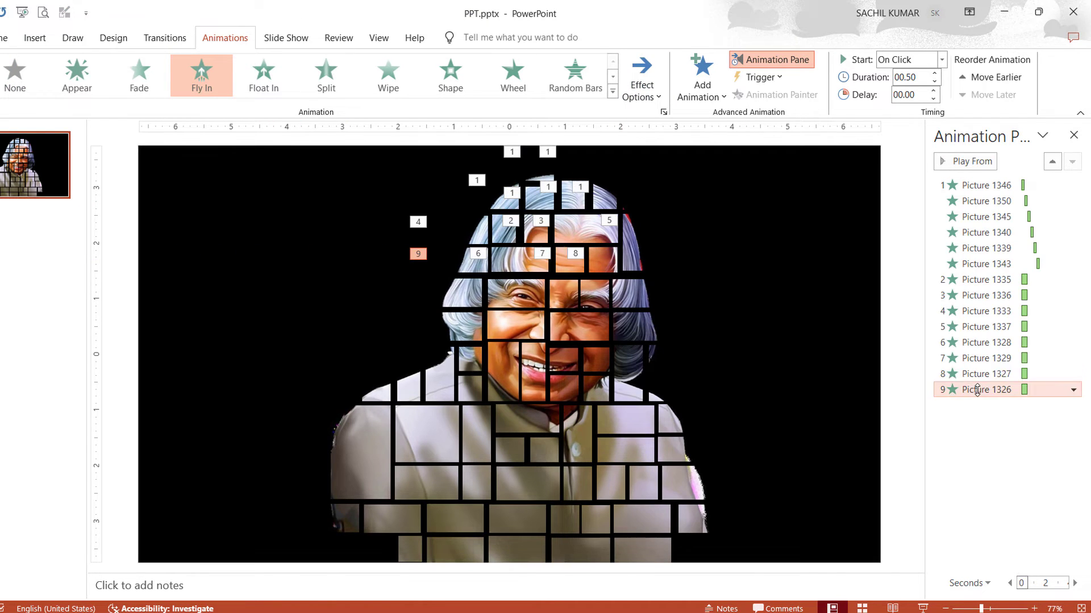
key(shift+Up)
key(shift+Up)
key(shift+Up)
key(shift+Up)
key(shift+Up)
key(shift+Up)
key(shift+Up)
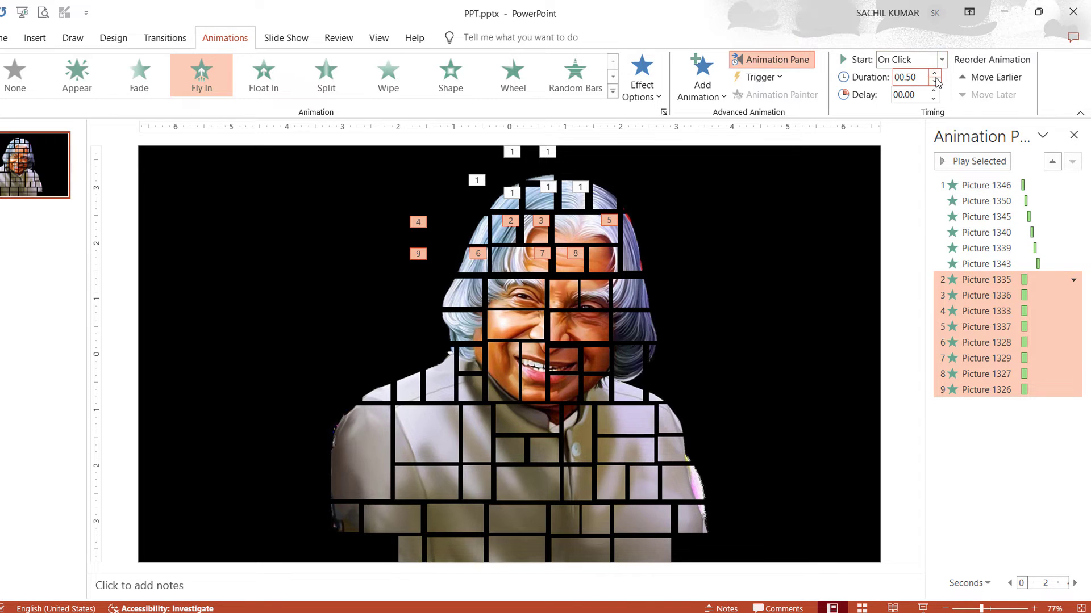
click(1072, 280)
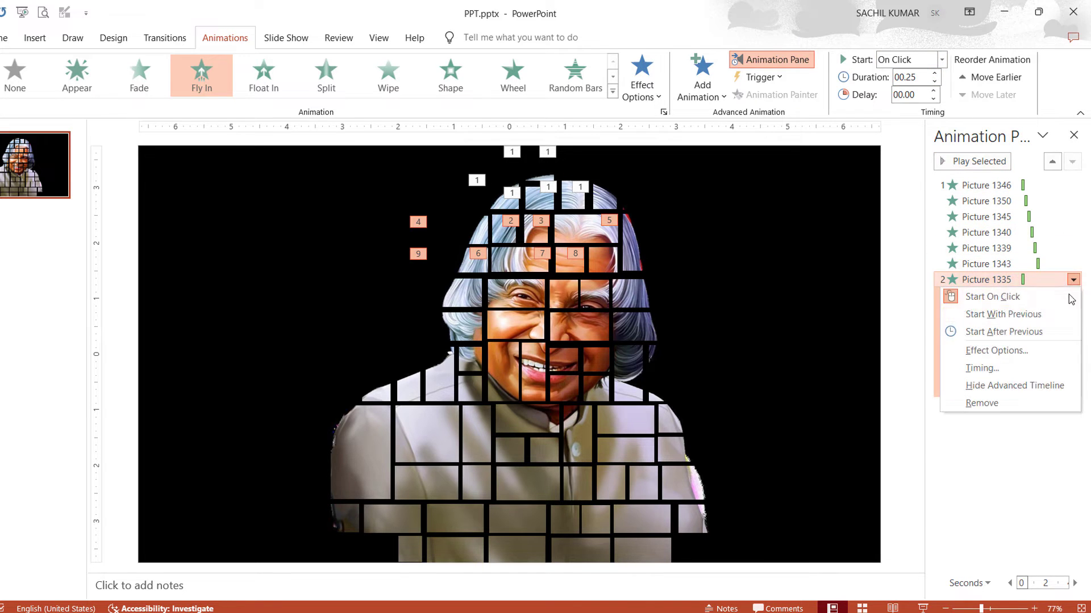
click(1051, 327)
Step: Give two forehead tiles Fly In entrances, the first From Left, the second From Right
click(533, 295)
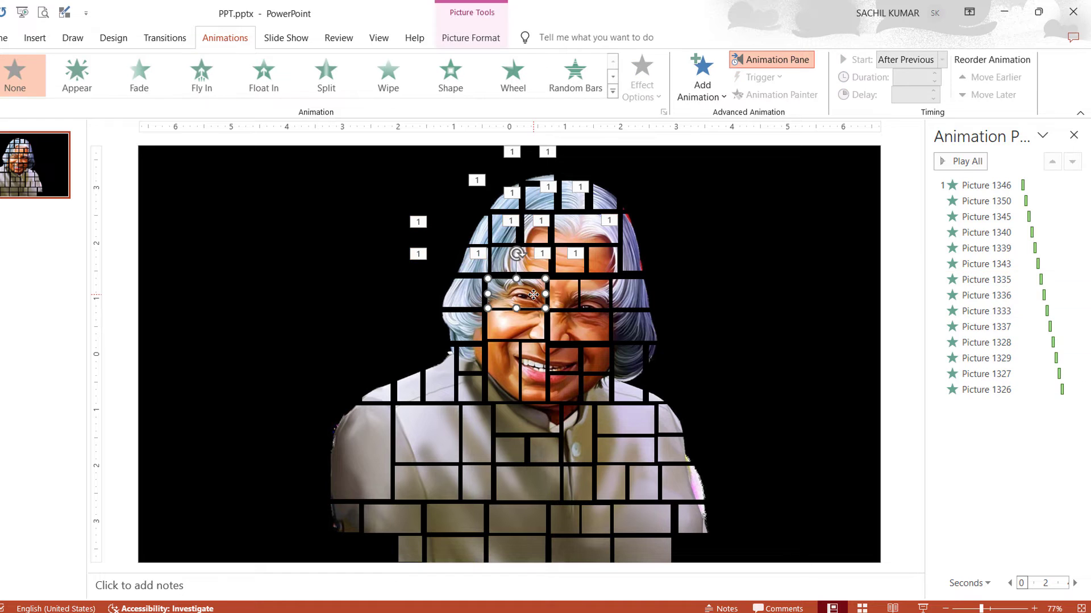
click(201, 77)
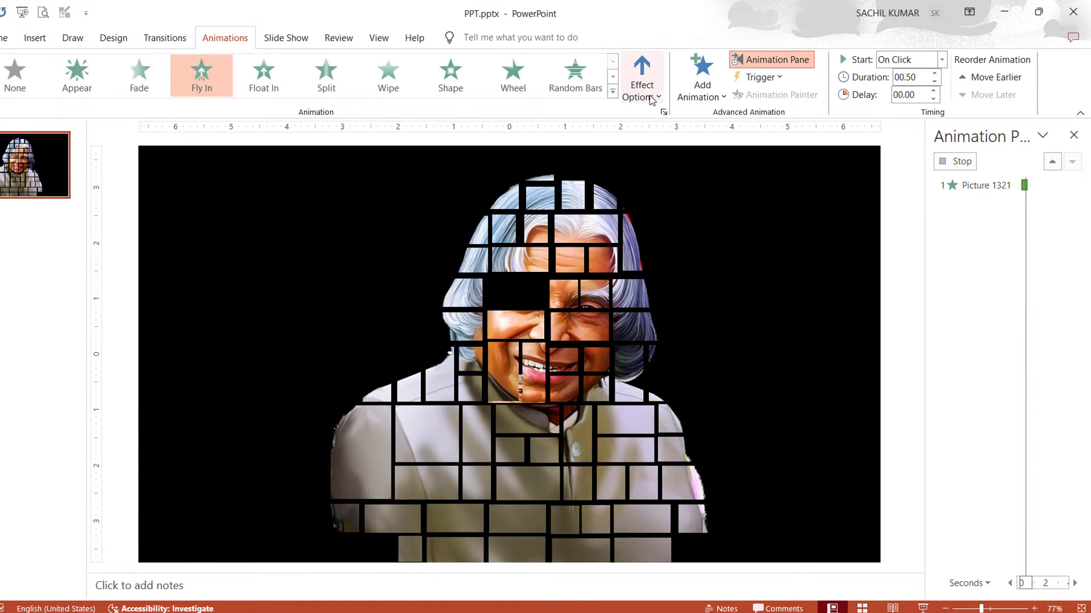
click(642, 79)
click(685, 203)
click(570, 295)
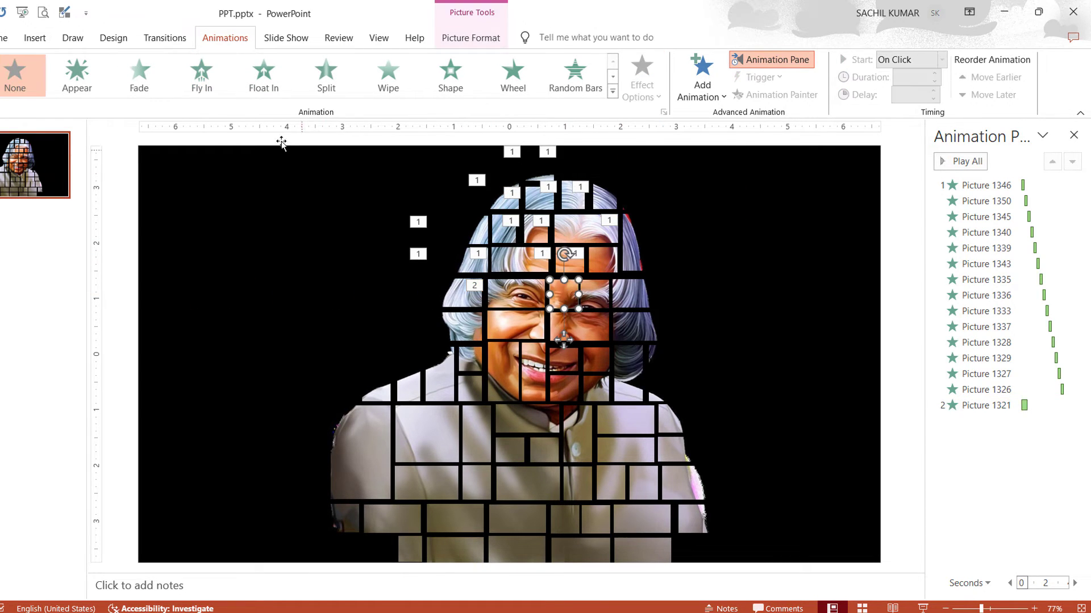
click(216, 91)
click(639, 88)
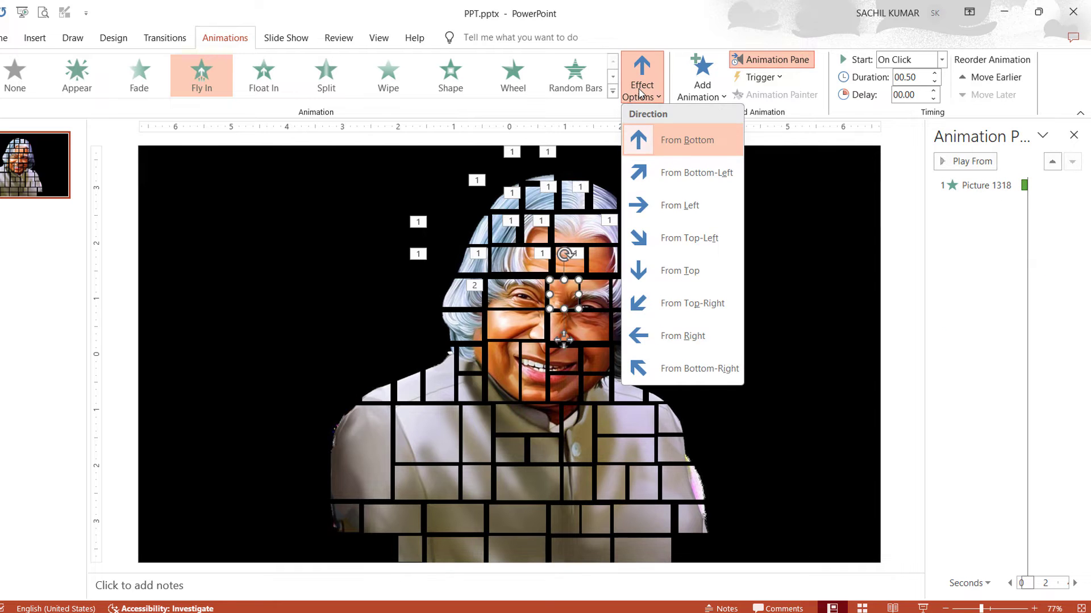
click(687, 336)
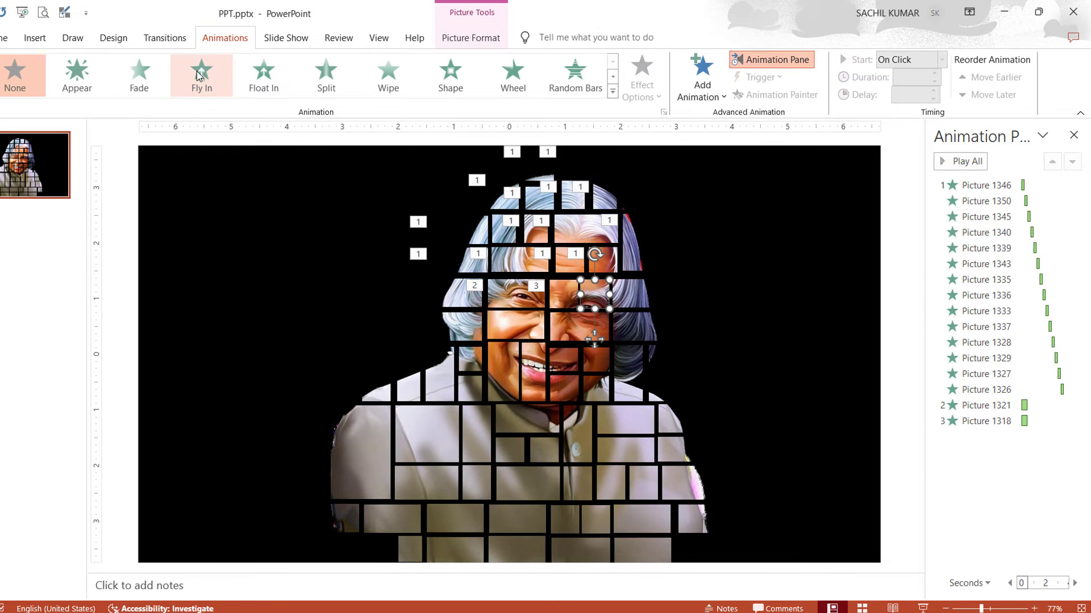
click(645, 97)
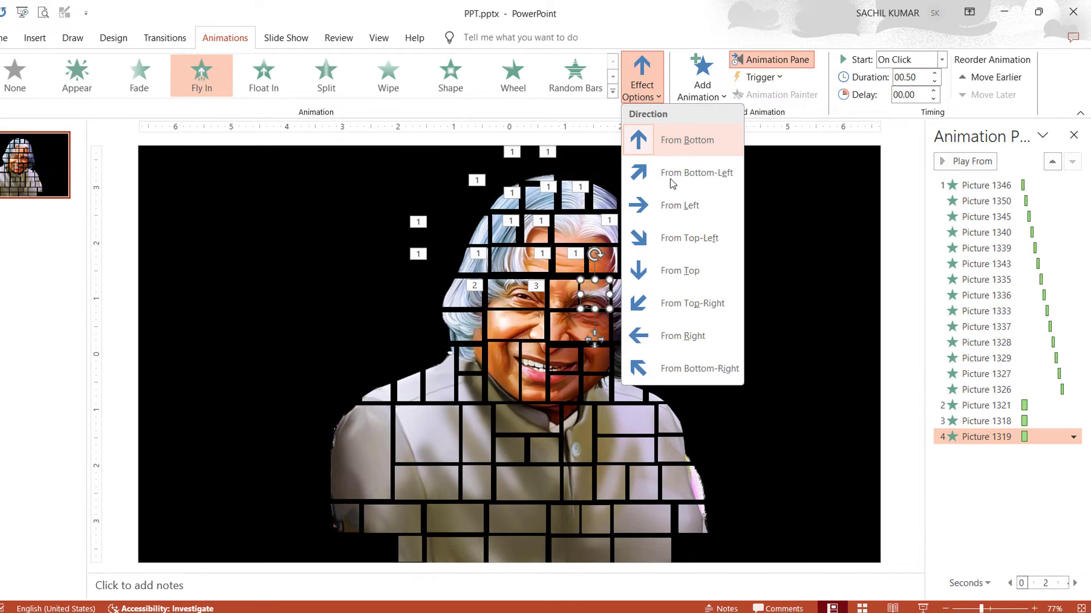
click(706, 340)
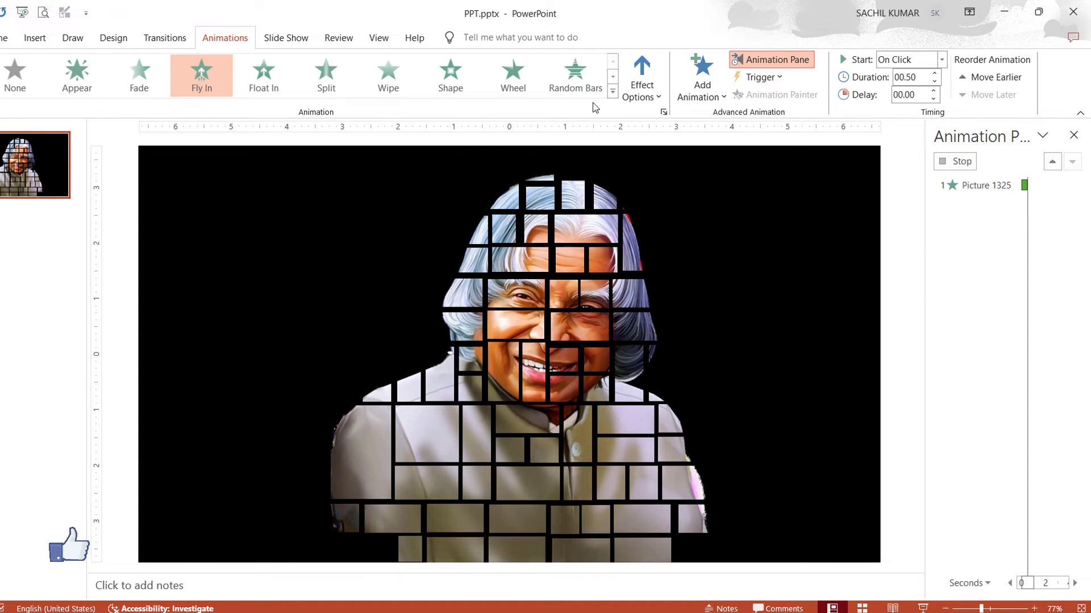
Step: Add Fly In entrances to more face tiles, alternating From Left and From Right
click(641, 86)
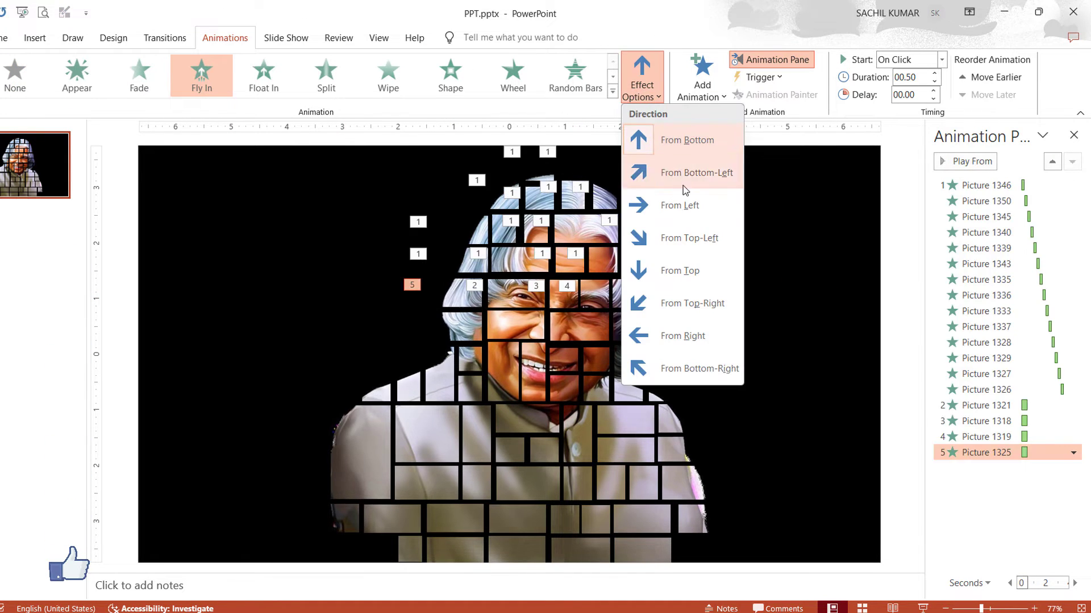
click(683, 207)
click(637, 298)
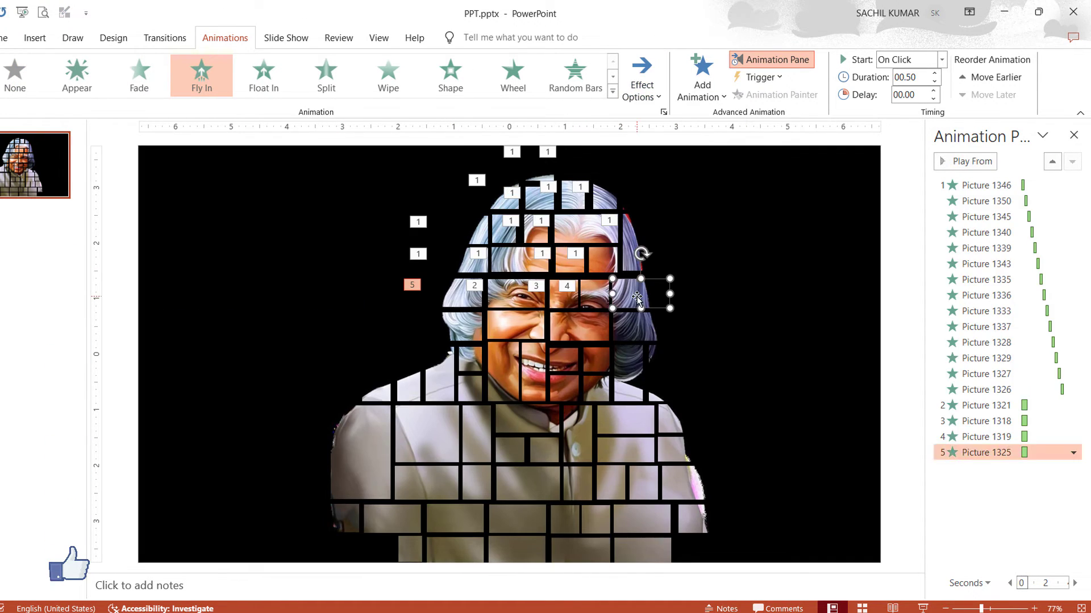
click(201, 74)
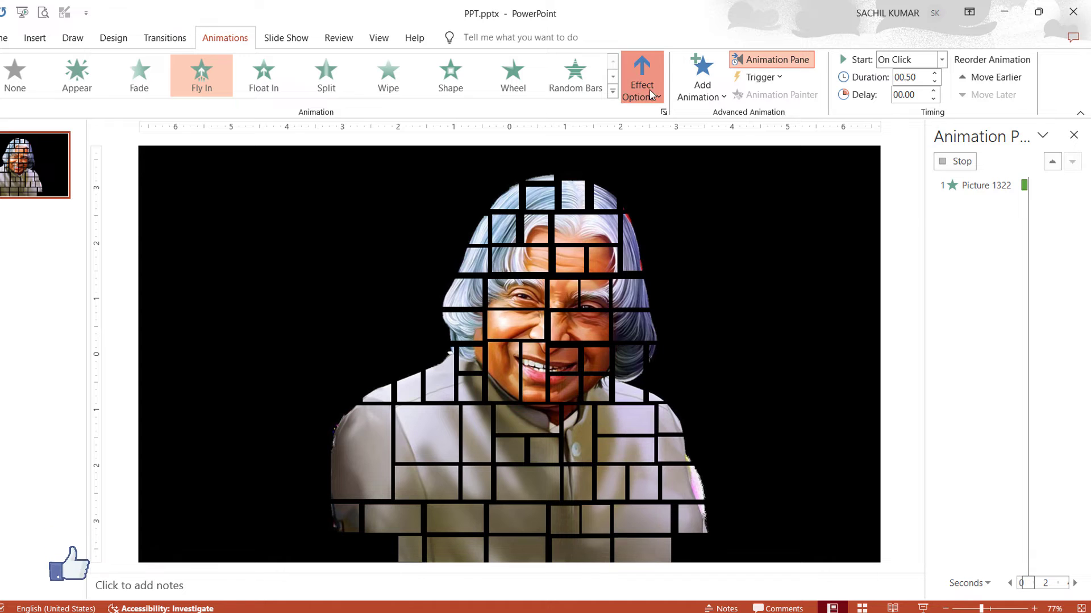
click(642, 85)
click(683, 332)
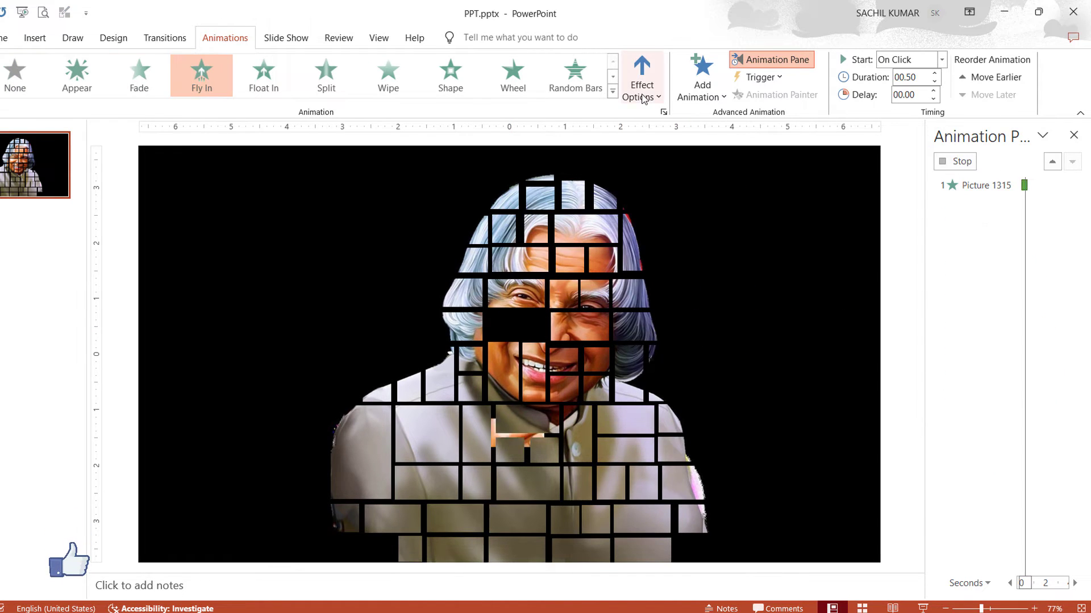
click(644, 97)
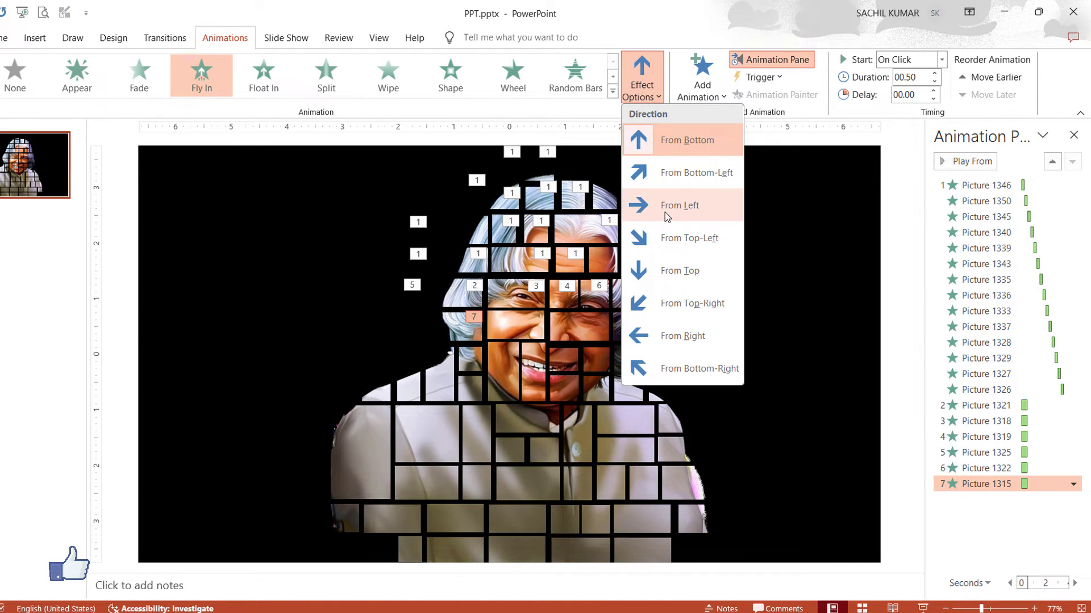
click(680, 206)
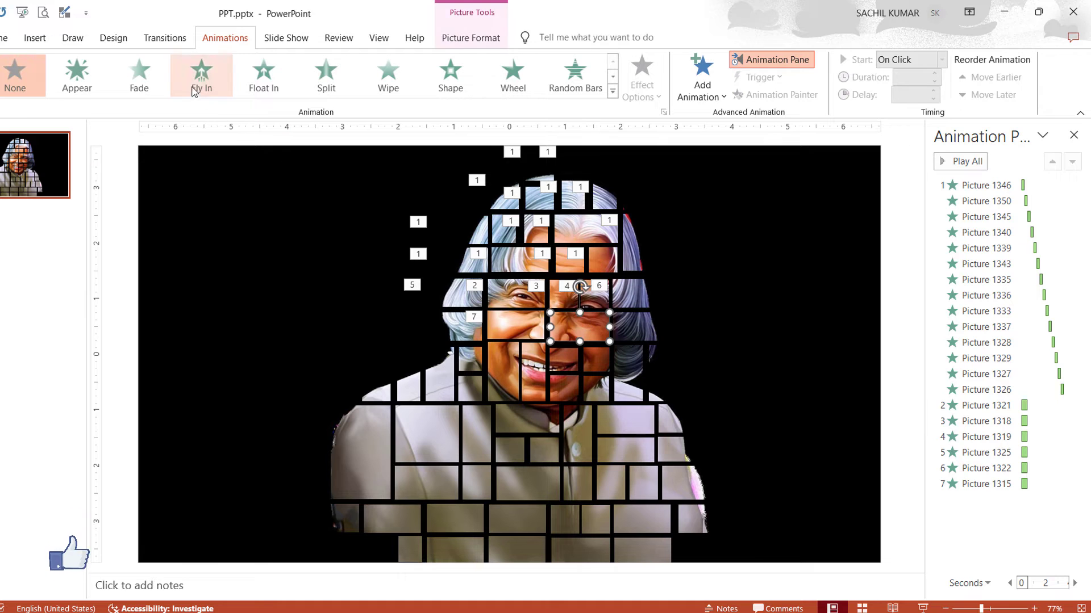
Step: Give the next face tile a Fly In From Right and the small tile beside the face one From Left
click(201, 74)
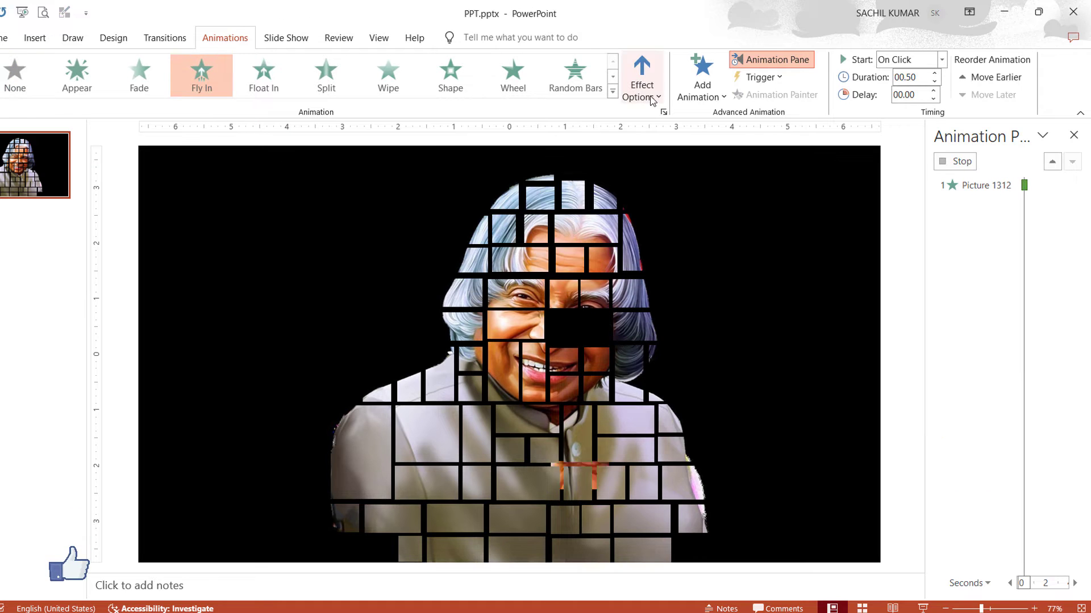
click(653, 100)
click(671, 333)
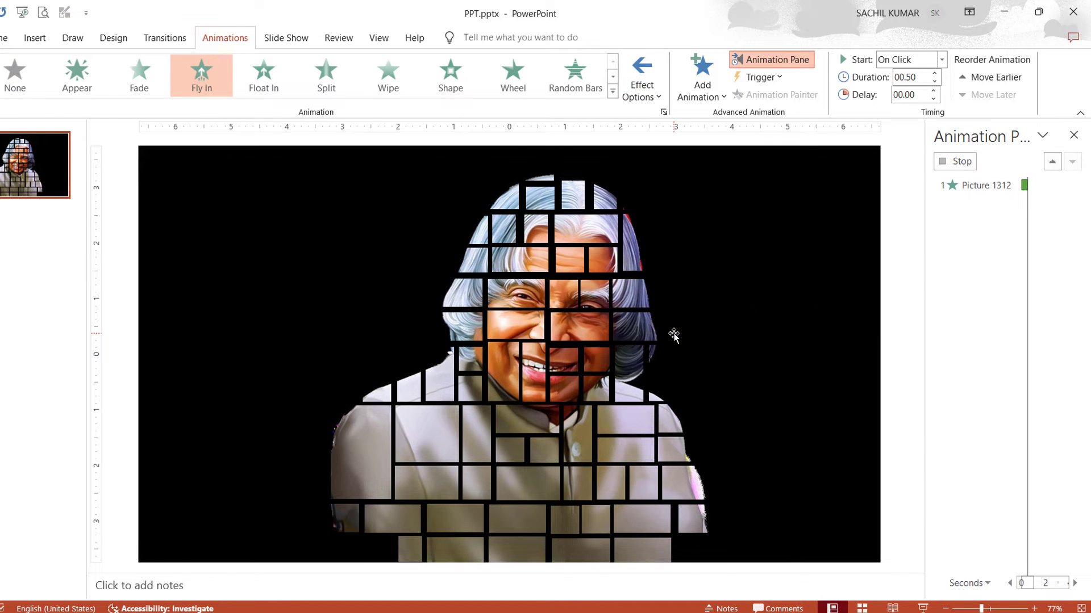
click(454, 328)
click(201, 73)
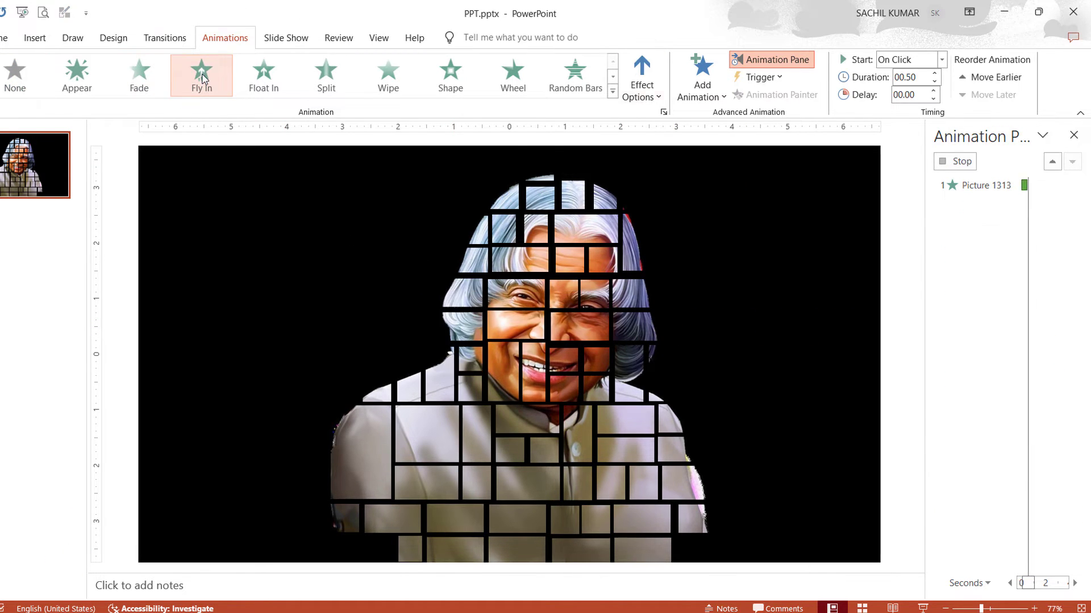
click(642, 85)
click(675, 206)
Step: Apply a From Right Fly In to the tile at the face's right edge
click(641, 325)
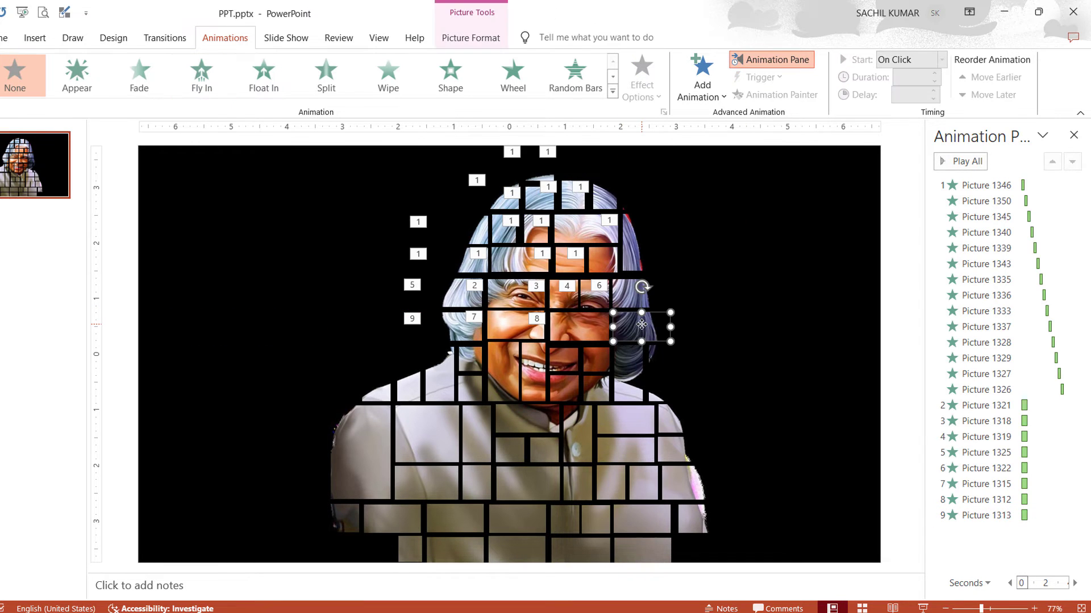
click(201, 74)
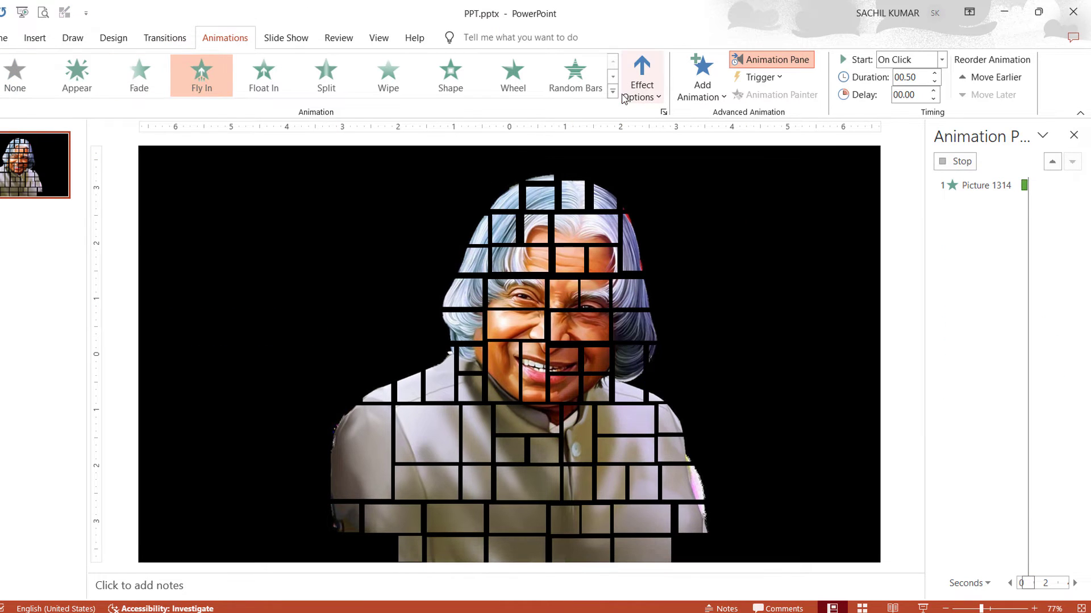
click(642, 85)
click(681, 336)
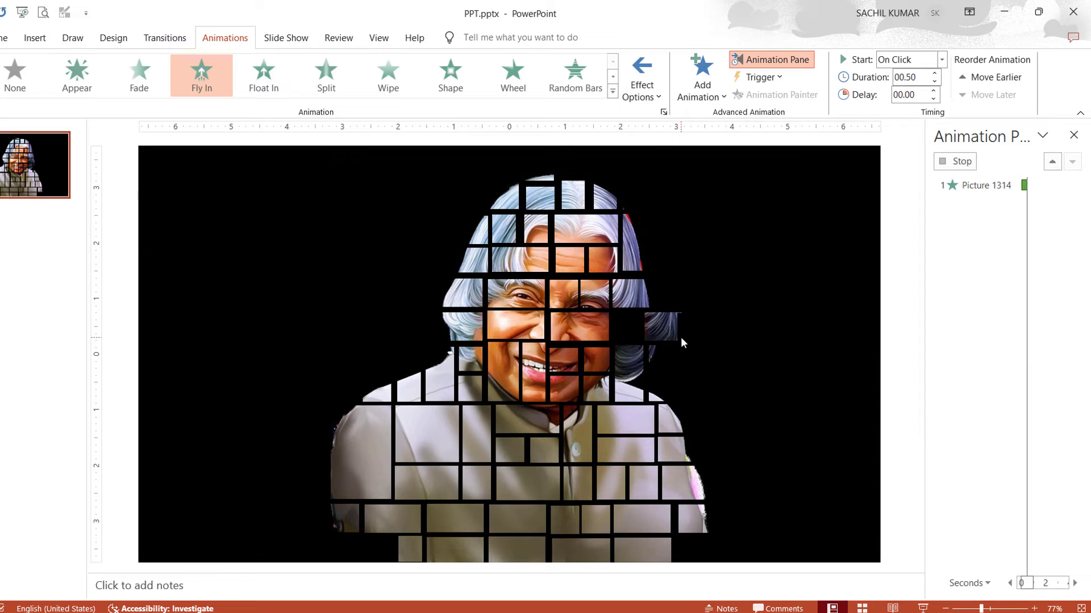
Step: Select animations 2 through 10, up from Picture 1314, and set them to start After Previous
click(1043, 532)
key(shift+Up)
key(shift+Up)
key(shift+Up)
key(shift+Up)
key(shift+Up)
key(shift+Up)
key(shift+Up)
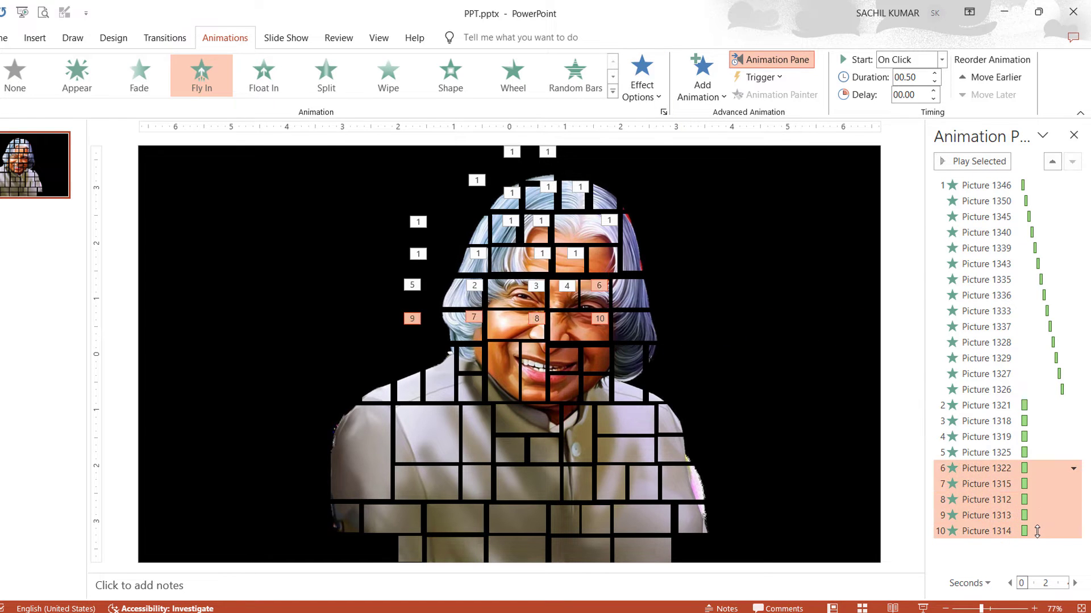
key(shift+Up)
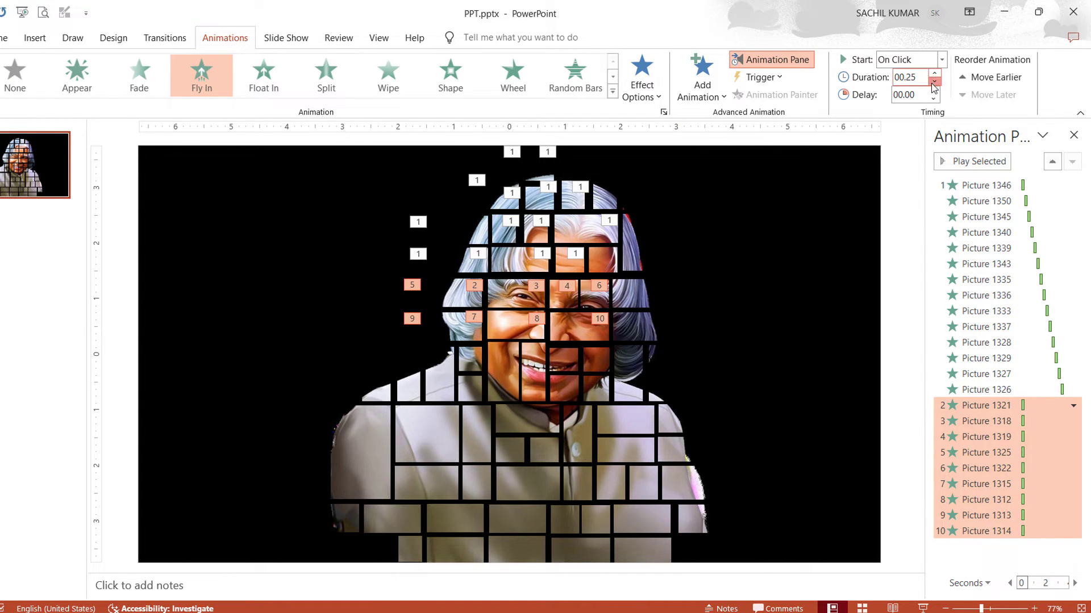
click(1073, 405)
click(1060, 454)
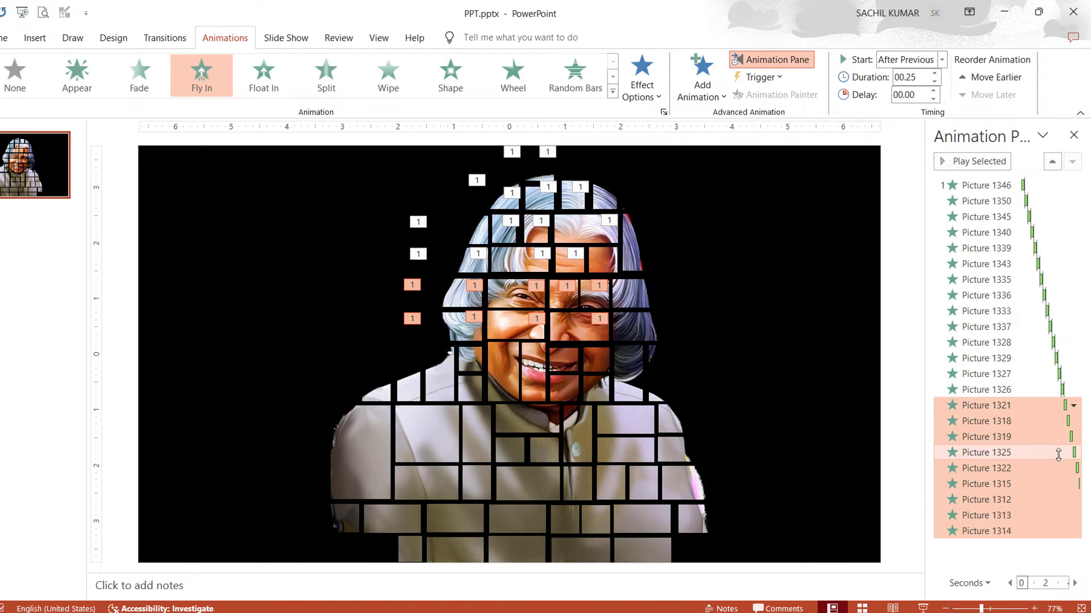
click(540, 360)
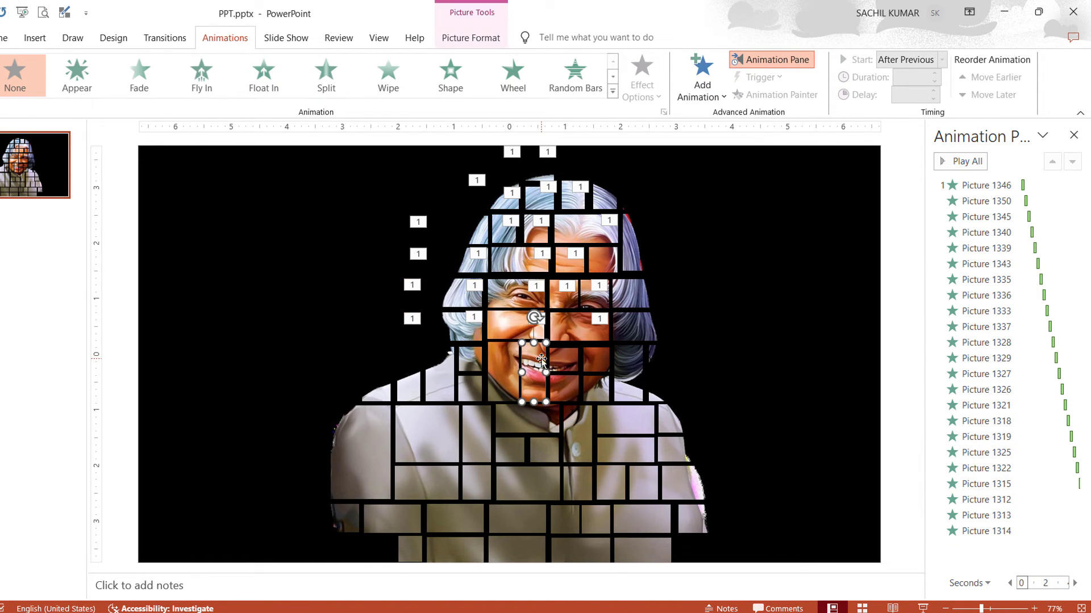
Step: Give the first mouth-area tiles Fly In entrances from Bottom-Left and Bottom-Right
click(213, 82)
click(655, 97)
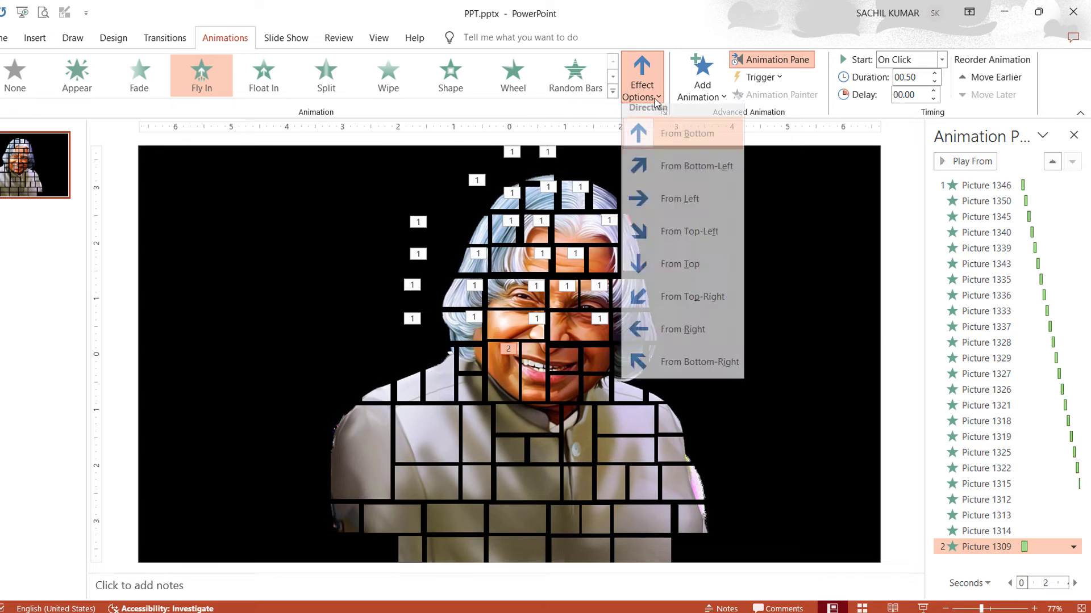
click(673, 175)
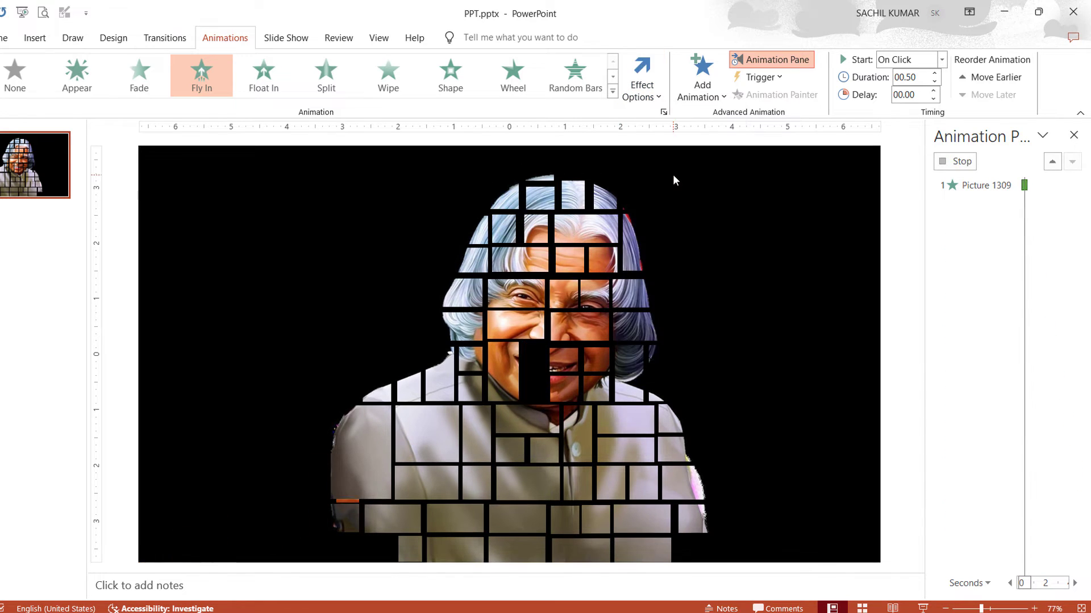
click(656, 93)
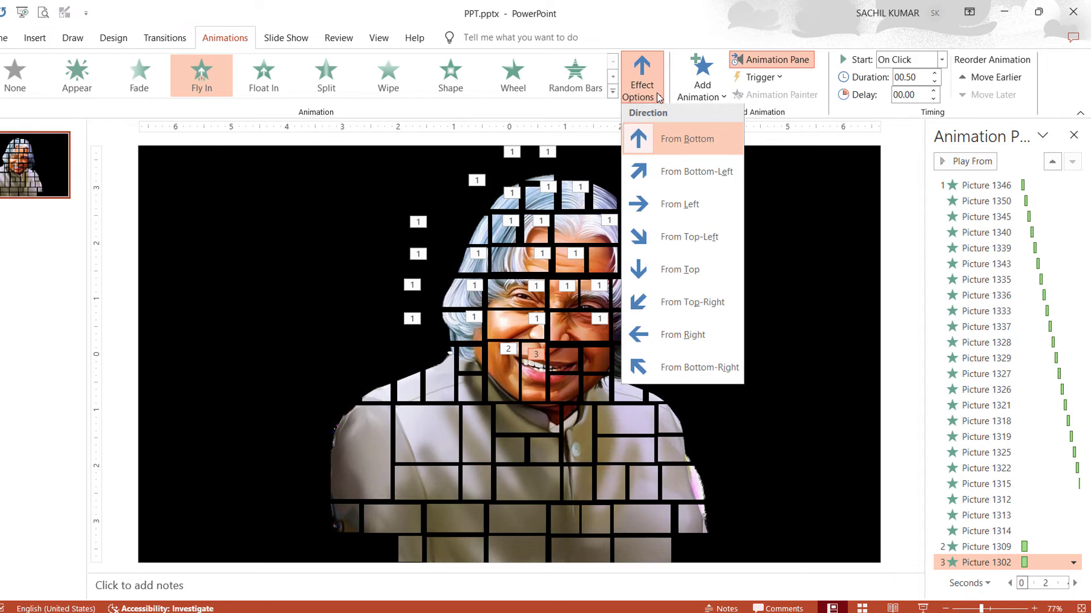
click(710, 369)
Step: Animate the cheek tile to fly in from Bottom-Left and the chin tile from Bottom-Right
click(504, 368)
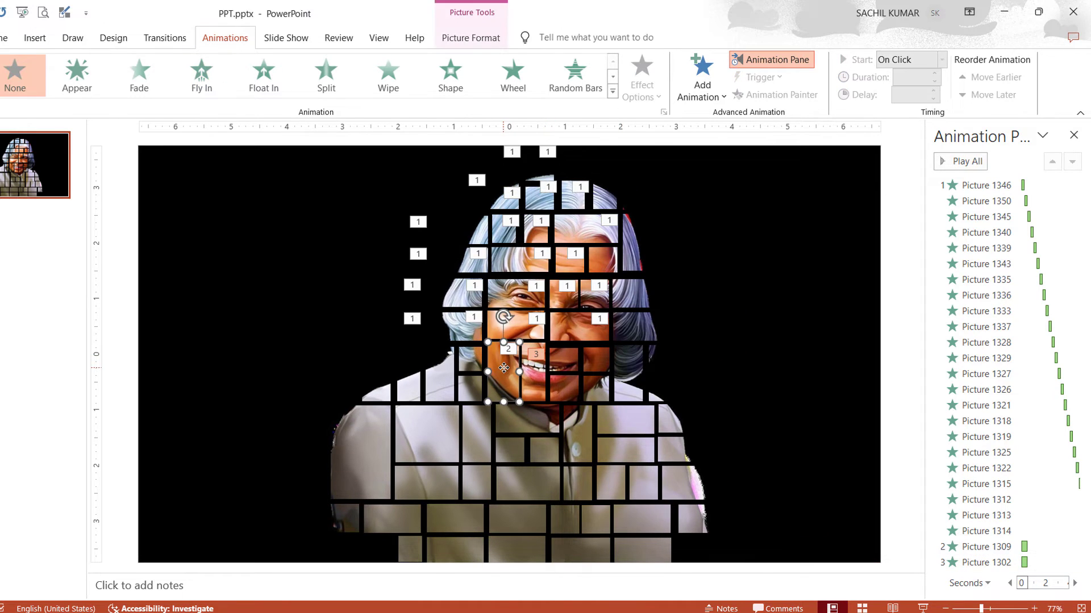
click(211, 88)
click(641, 76)
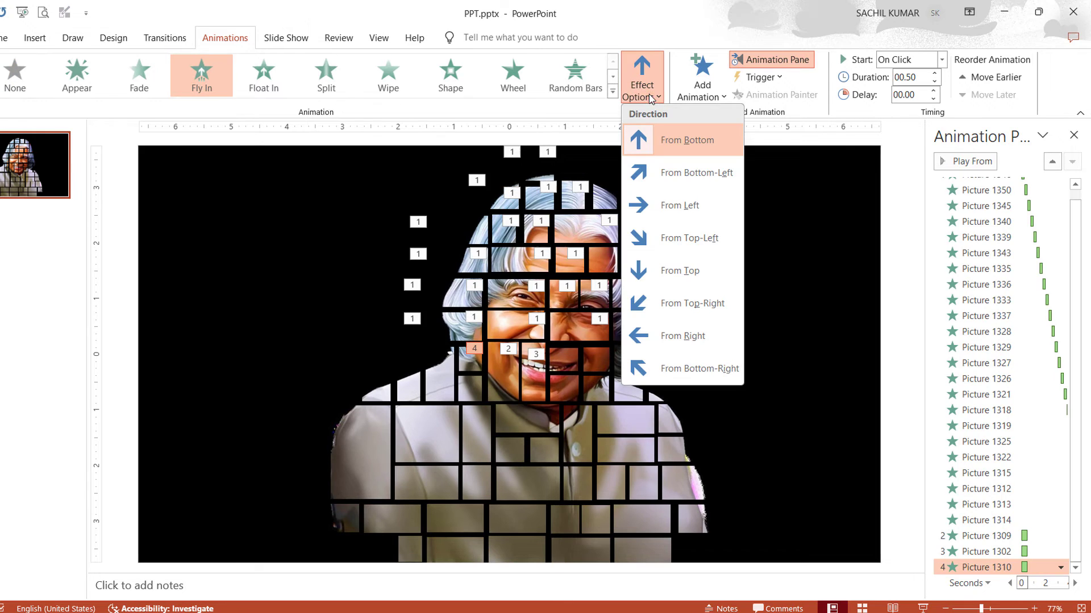
click(680, 171)
click(563, 389)
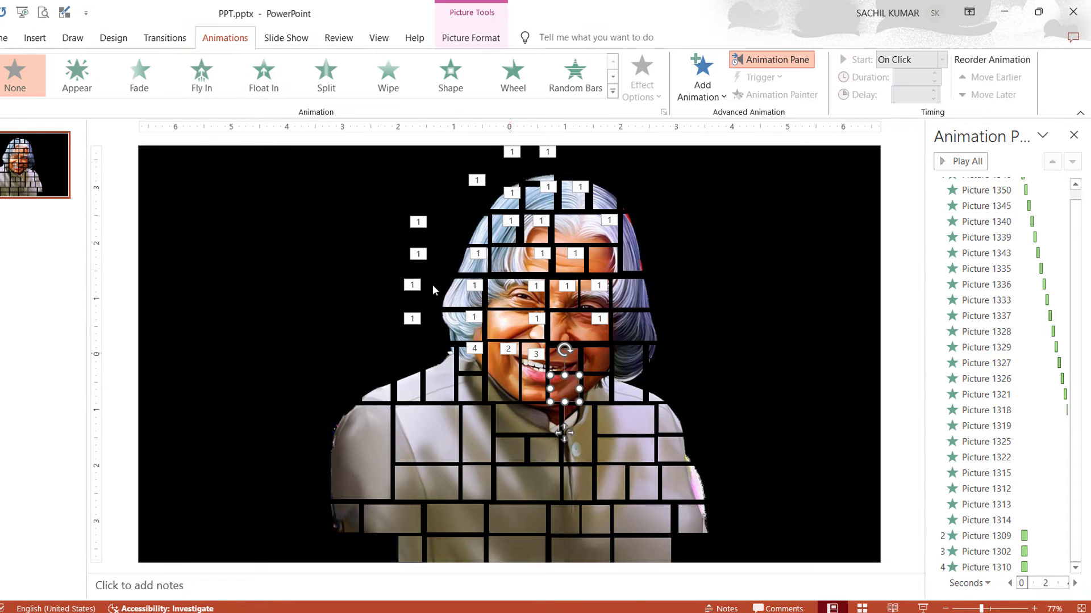
click(202, 79)
click(641, 77)
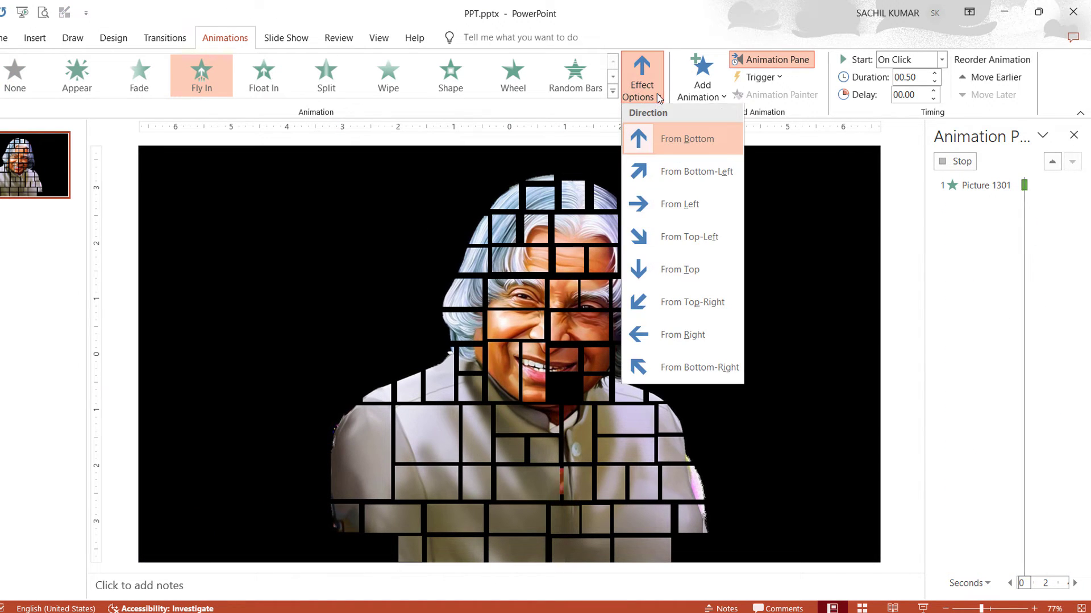
click(723, 368)
Step: Make two mouth tiles fly in from the Bottom-Right
click(596, 359)
click(201, 76)
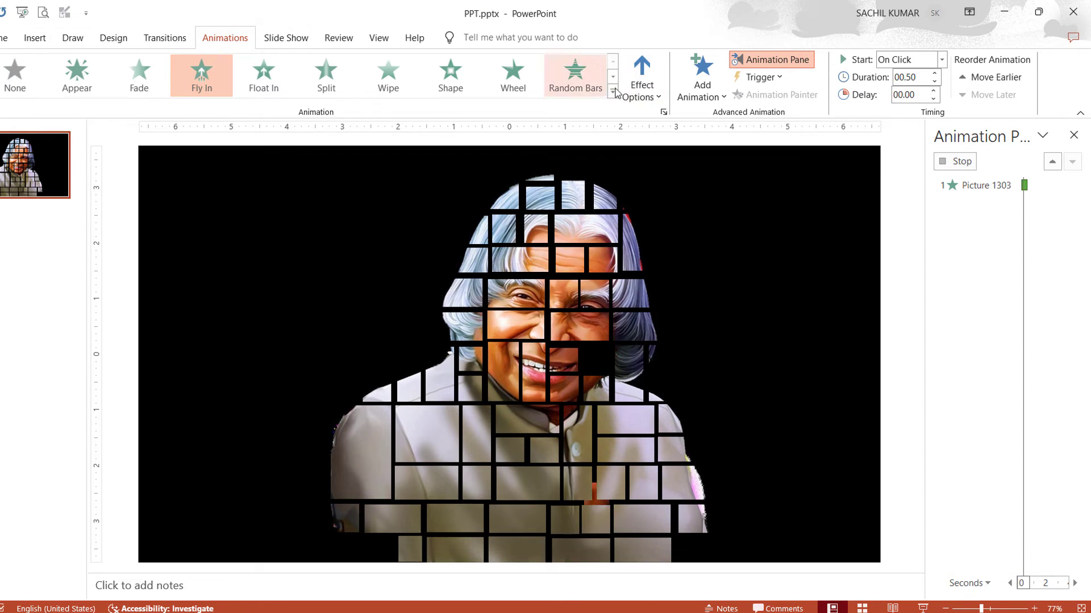
click(642, 79)
click(702, 368)
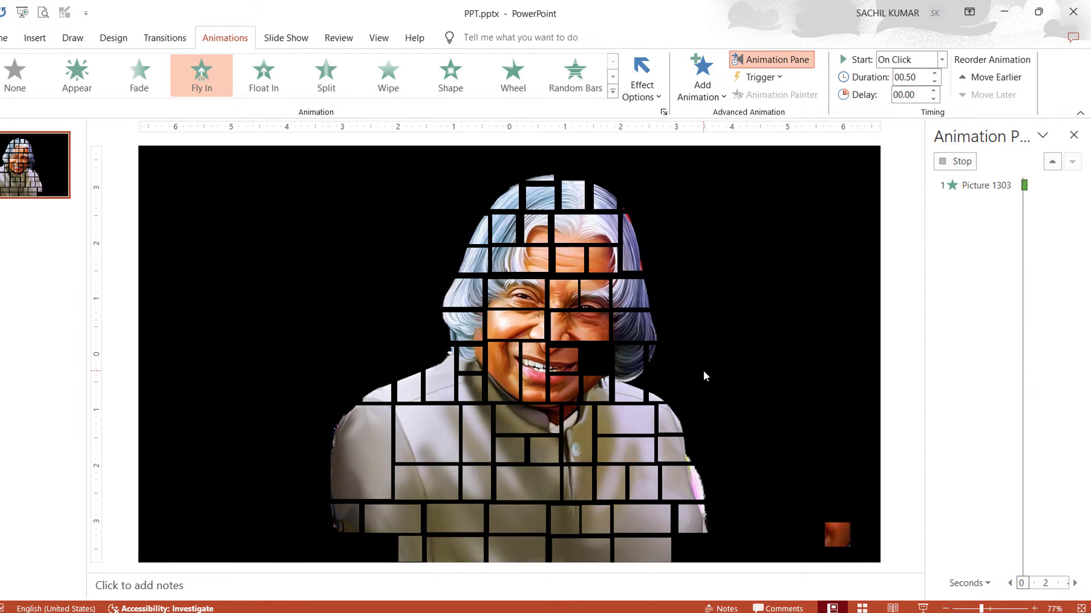
click(593, 384)
click(202, 77)
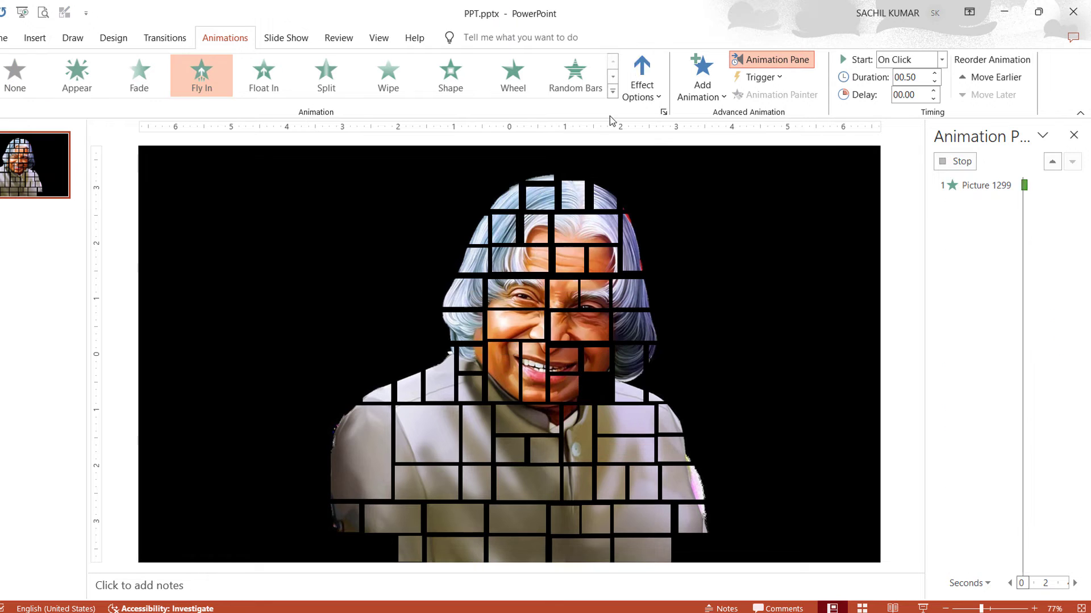
click(641, 77)
click(701, 369)
Step: Add Fly In to tiles beside the mouth, one flying in from the Right
click(445, 353)
click(202, 77)
click(445, 382)
click(201, 77)
click(641, 77)
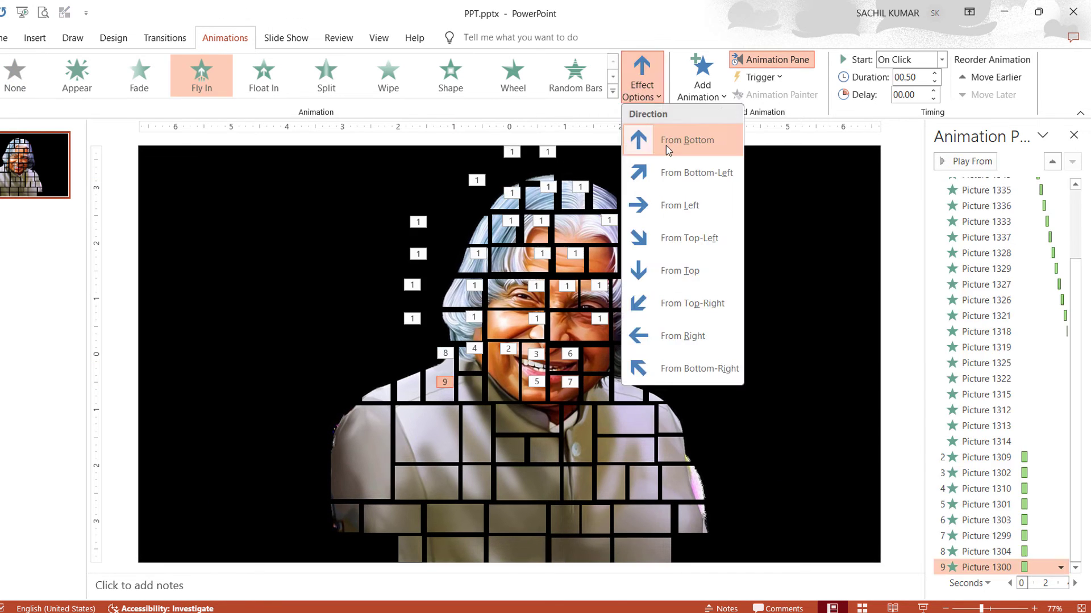
click(669, 140)
click(628, 373)
click(201, 77)
Step: Apply Fly In with chosen directions to more tiles around the mouth
click(641, 77)
click(683, 336)
click(413, 356)
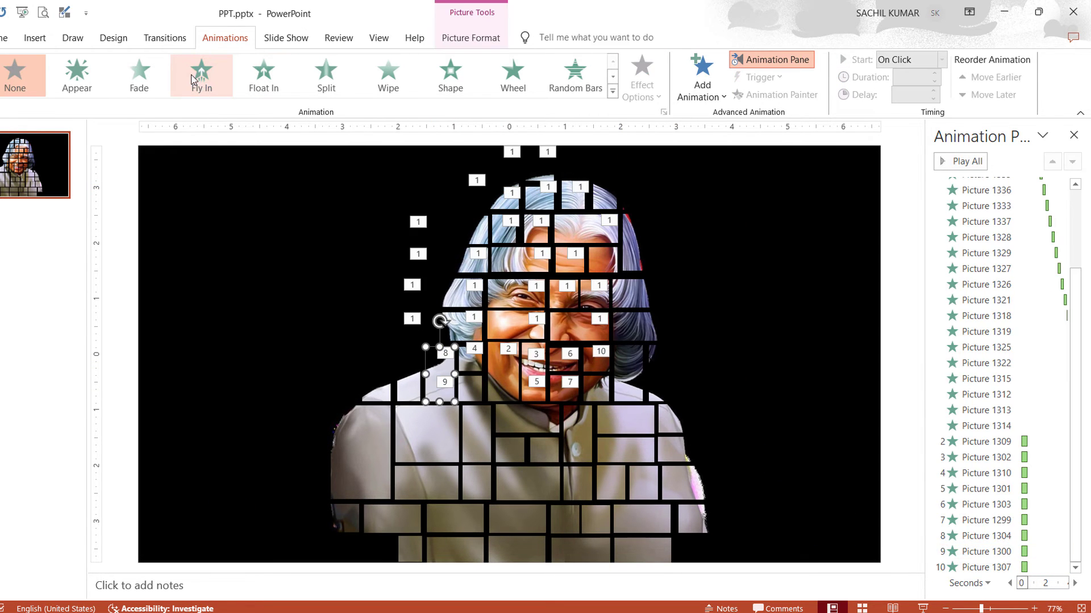
click(202, 76)
click(641, 77)
click(669, 164)
Step: Make right-side tiles 12 and 13 fly in from Bottom-Right, then select animations 2–13
click(687, 316)
click(202, 78)
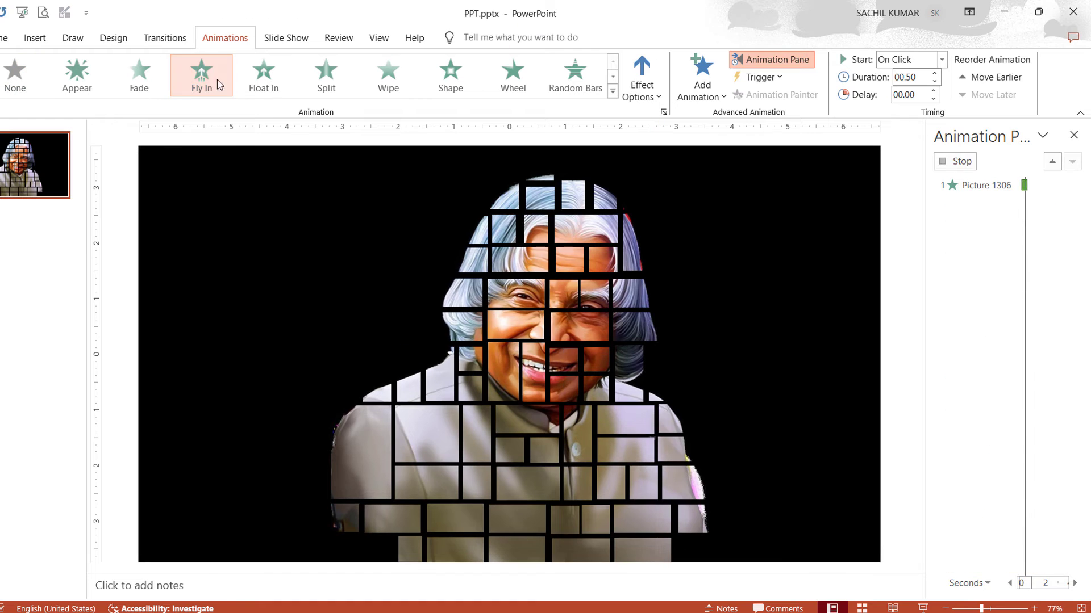
click(649, 91)
click(724, 366)
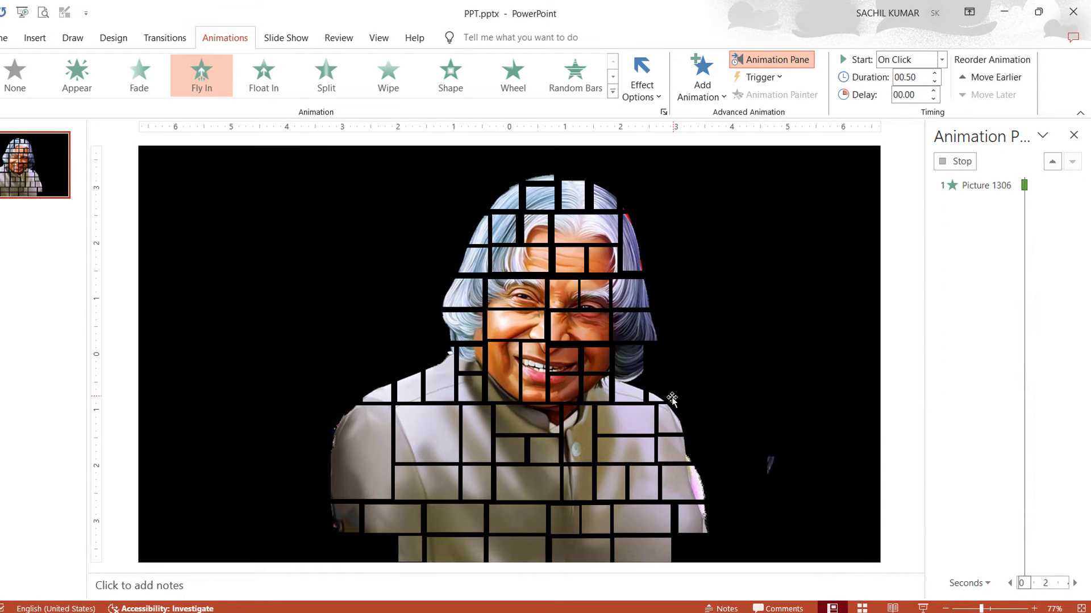
click(679, 396)
click(199, 80)
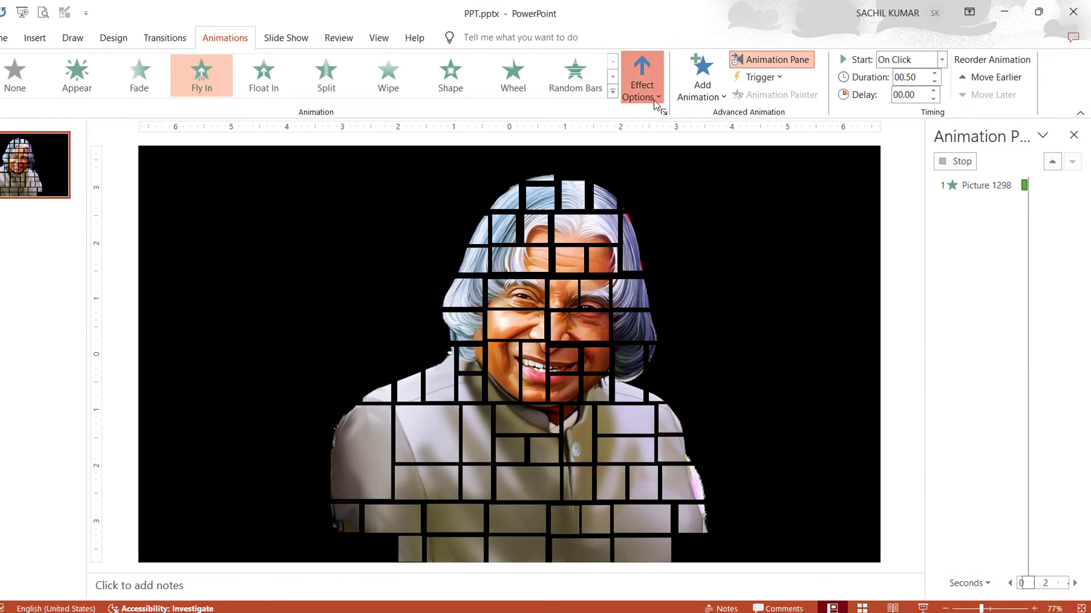
click(650, 94)
click(721, 372)
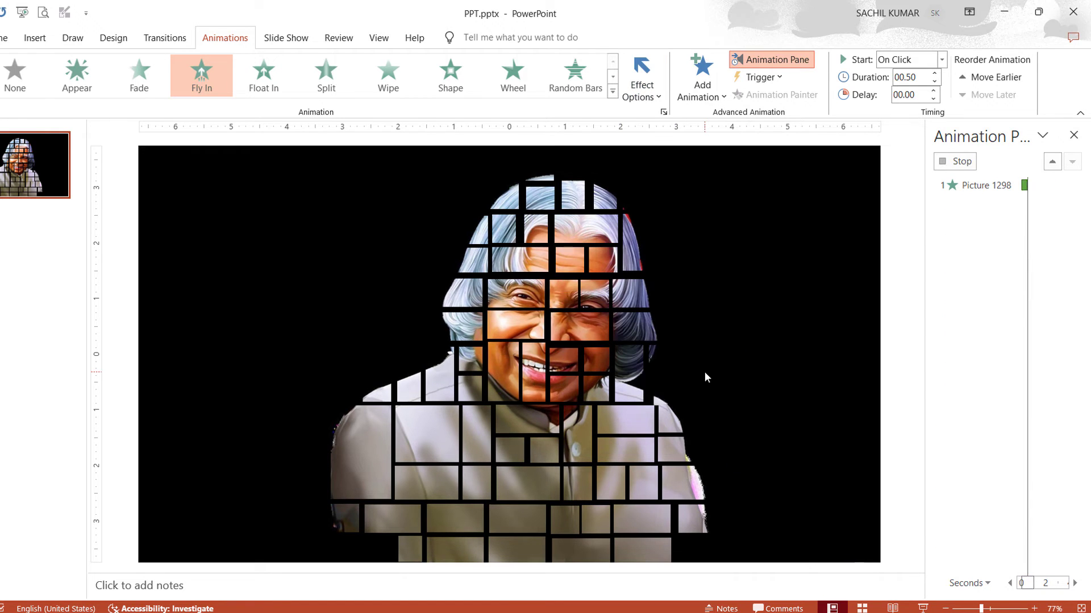
shift+click(1011, 410)
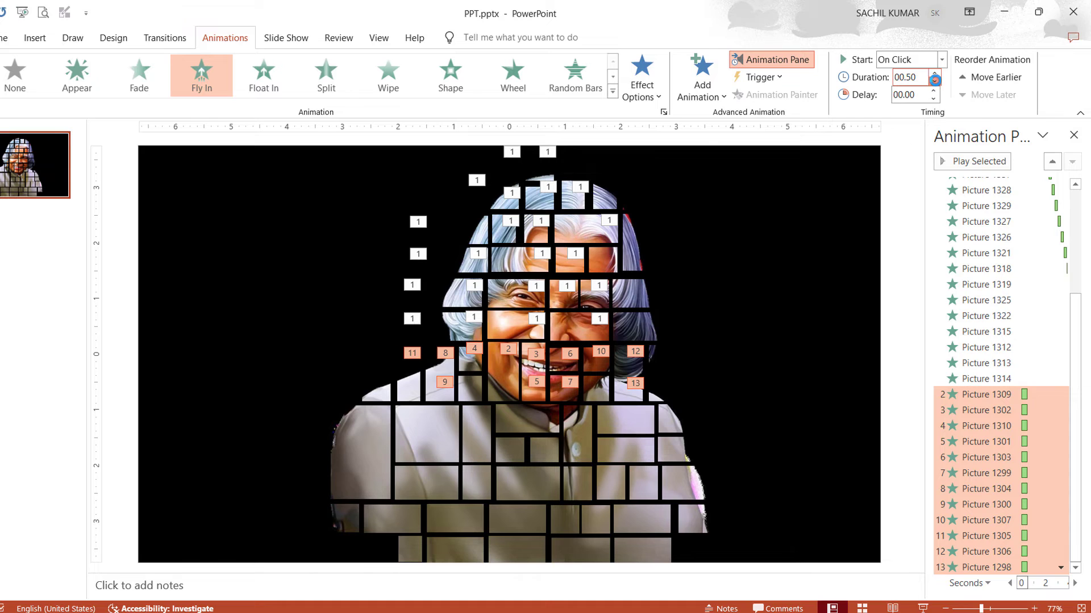
Step: Set animations 2–13 to start After Previous and give the first collar tile a Fly In
click(1060, 567)
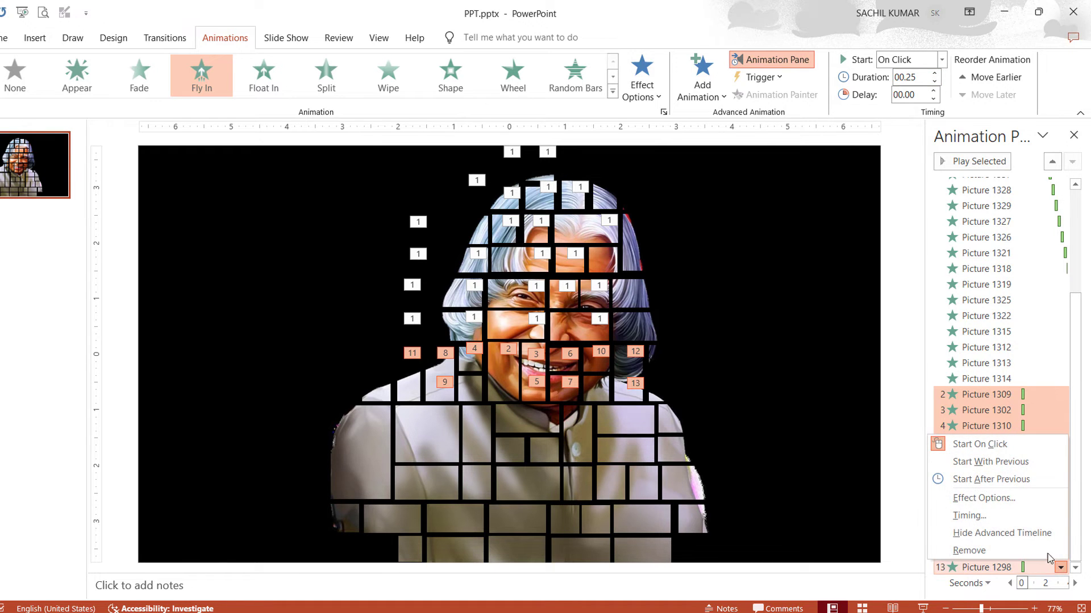
click(1008, 483)
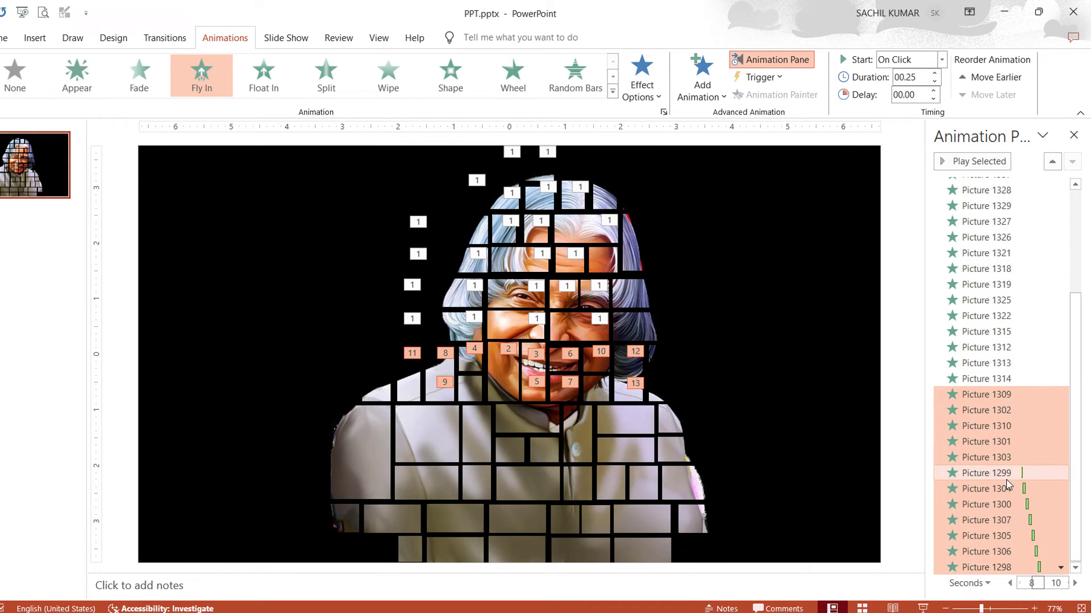
click(531, 426)
click(216, 85)
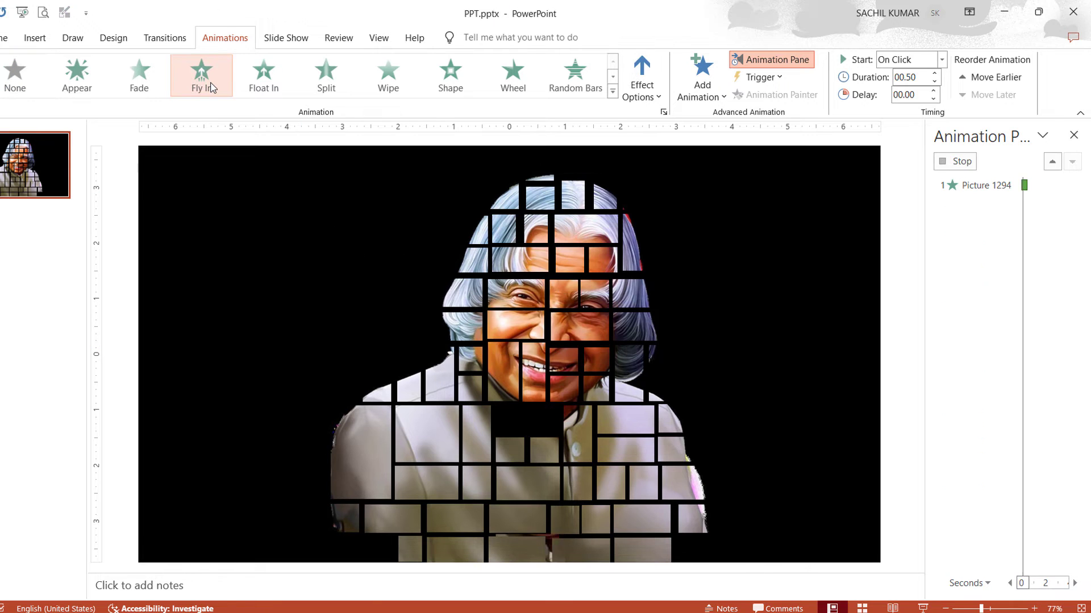
Step: Give two more collar tiles Fly In entrances, numbered 3 and 4
click(575, 417)
click(181, 92)
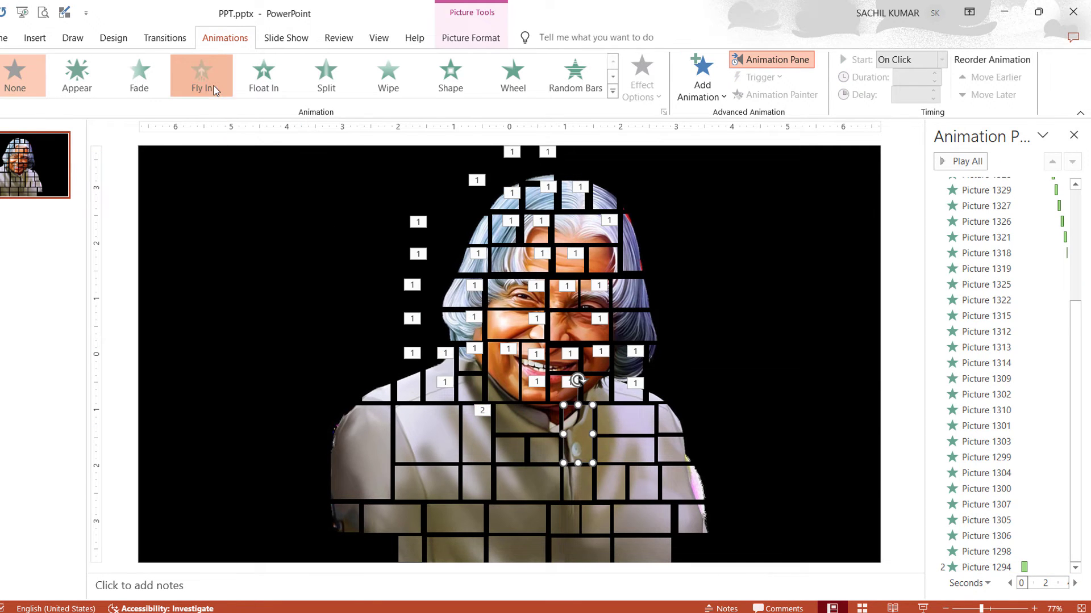
click(512, 448)
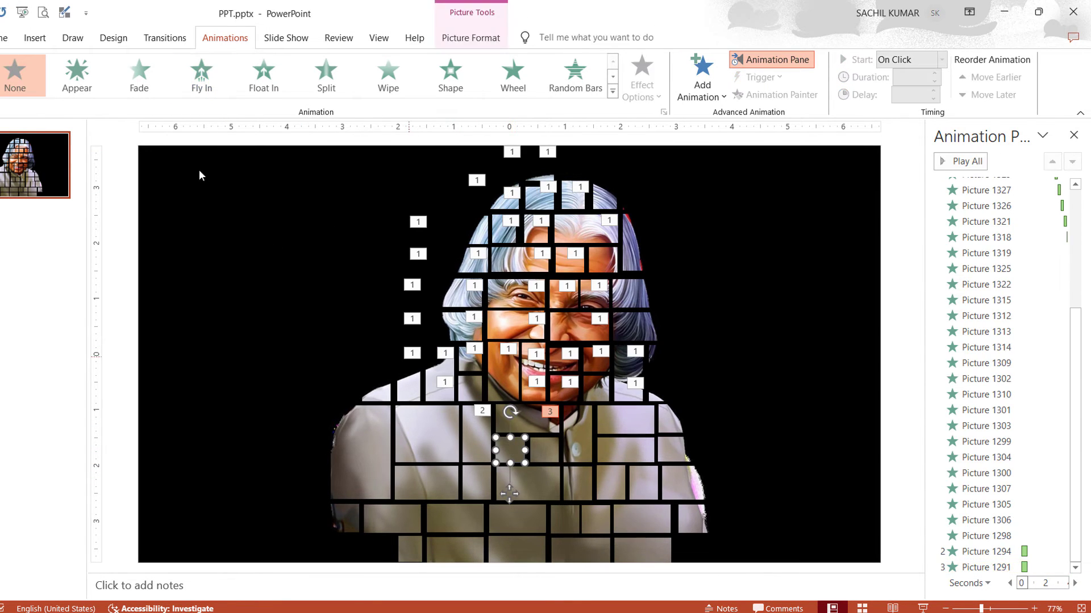
click(194, 84)
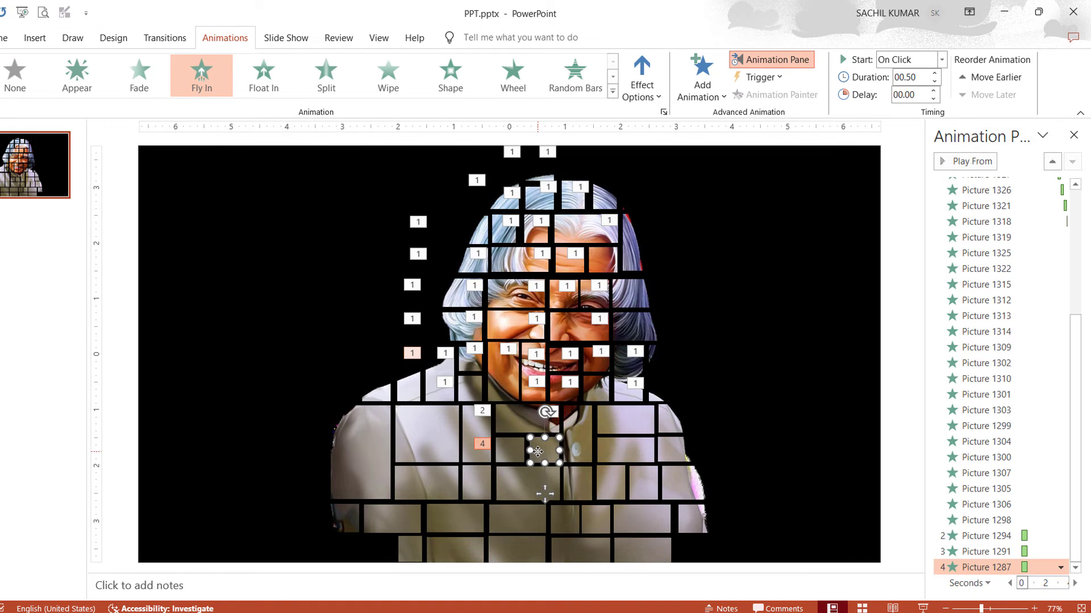